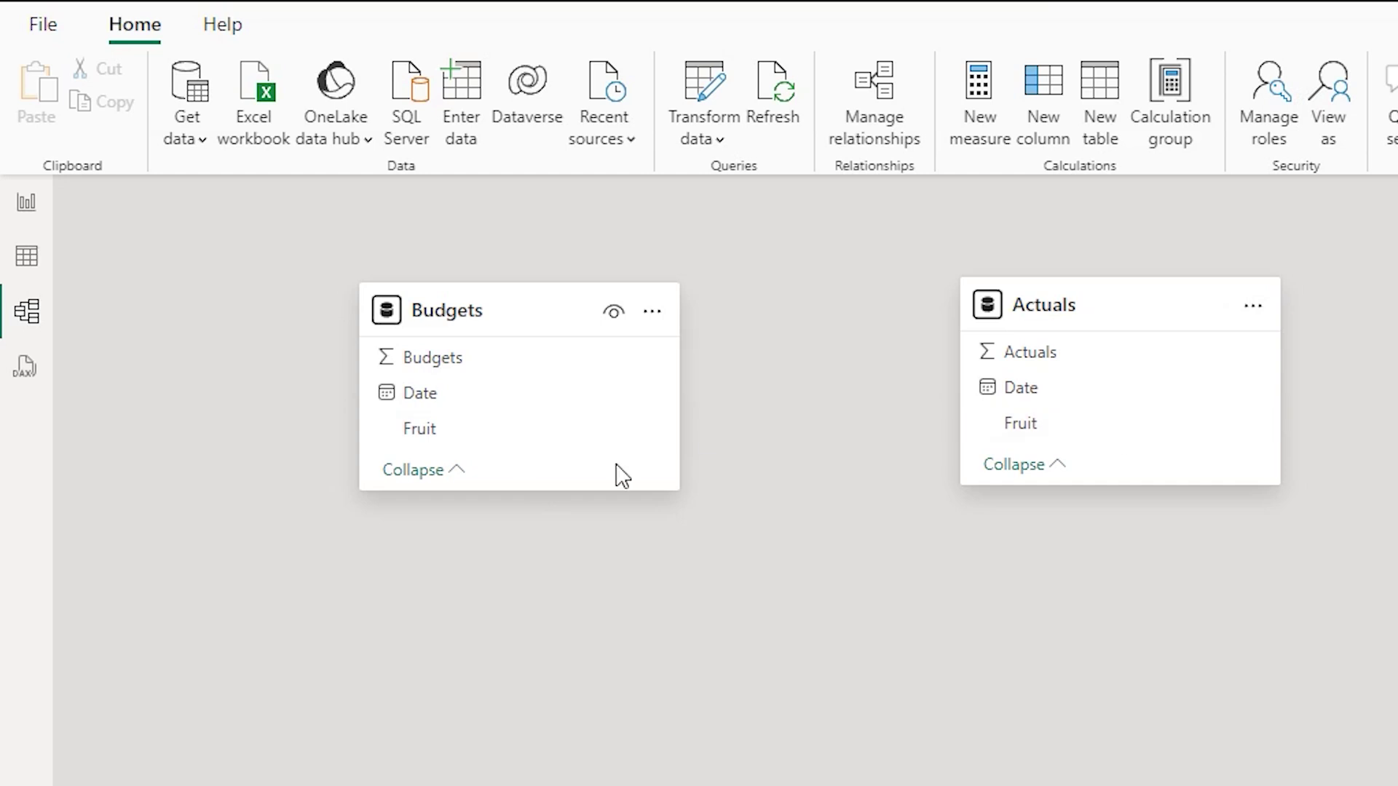
Create an active many-to-many relationship from Budgets Fruit to Actuals Fruit with cross-filter direction Both
left_click(434, 433)
left_click_drag(435, 434, 1069, 431)
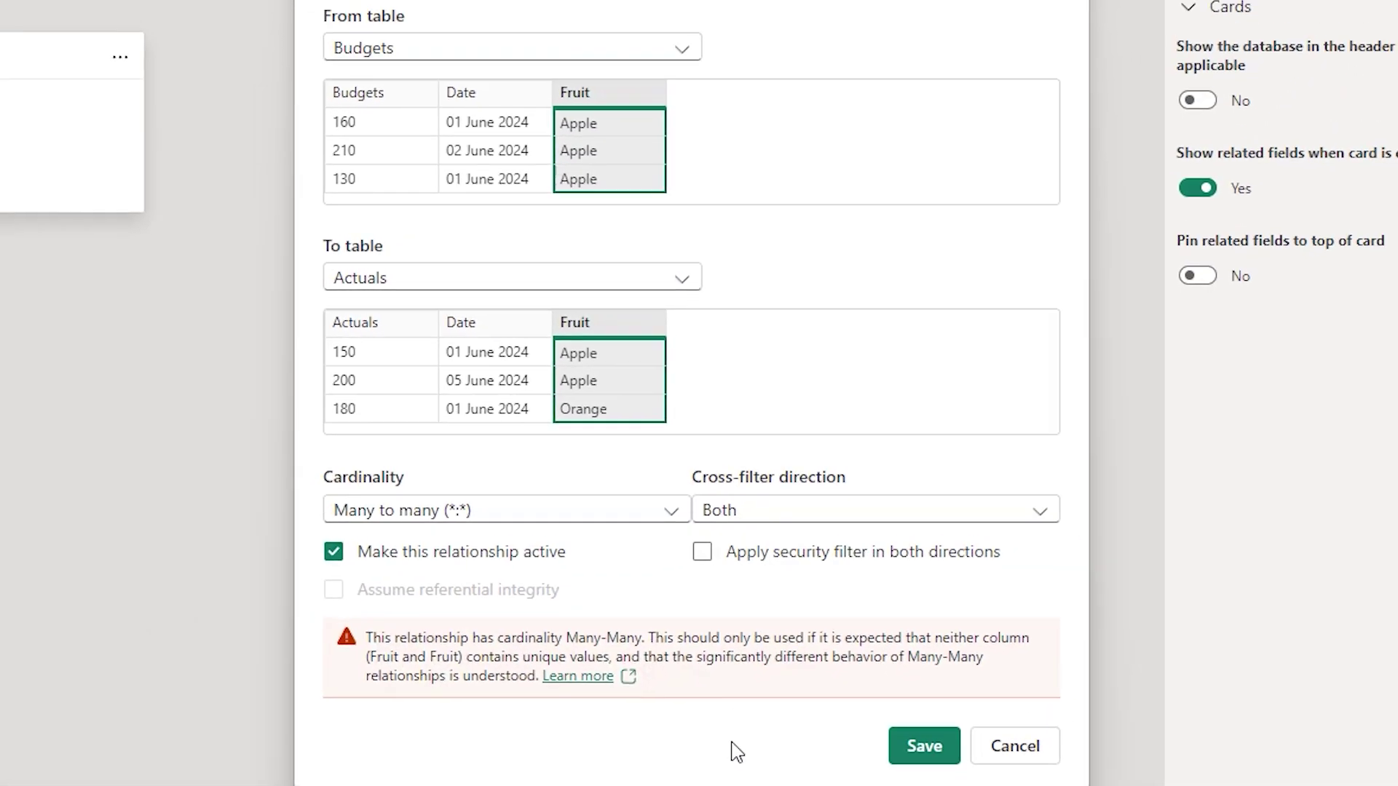
left_click(914, 749)
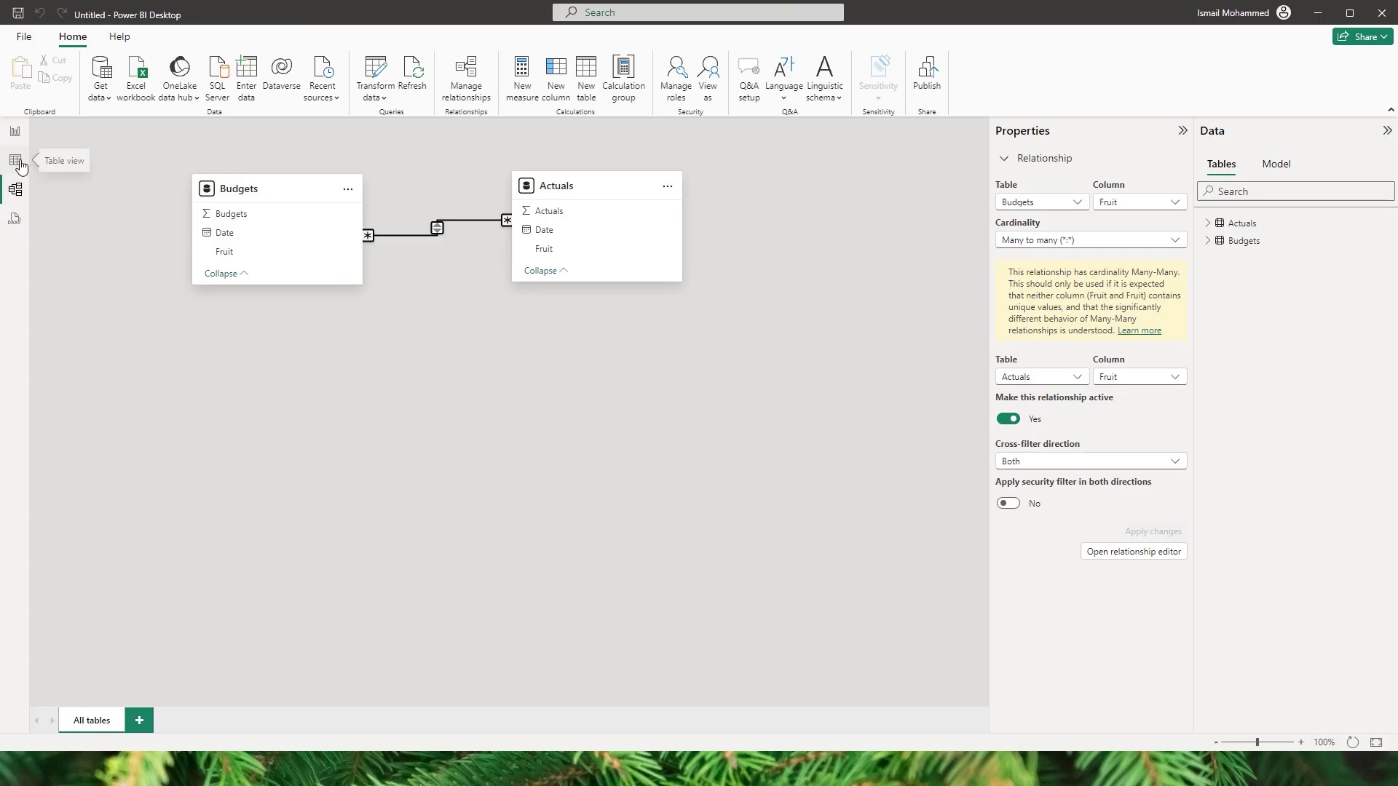
Examine the Fruit, Date and Actuals columns of the Actuals table, and the data of the Budgets table
left_click(15, 160)
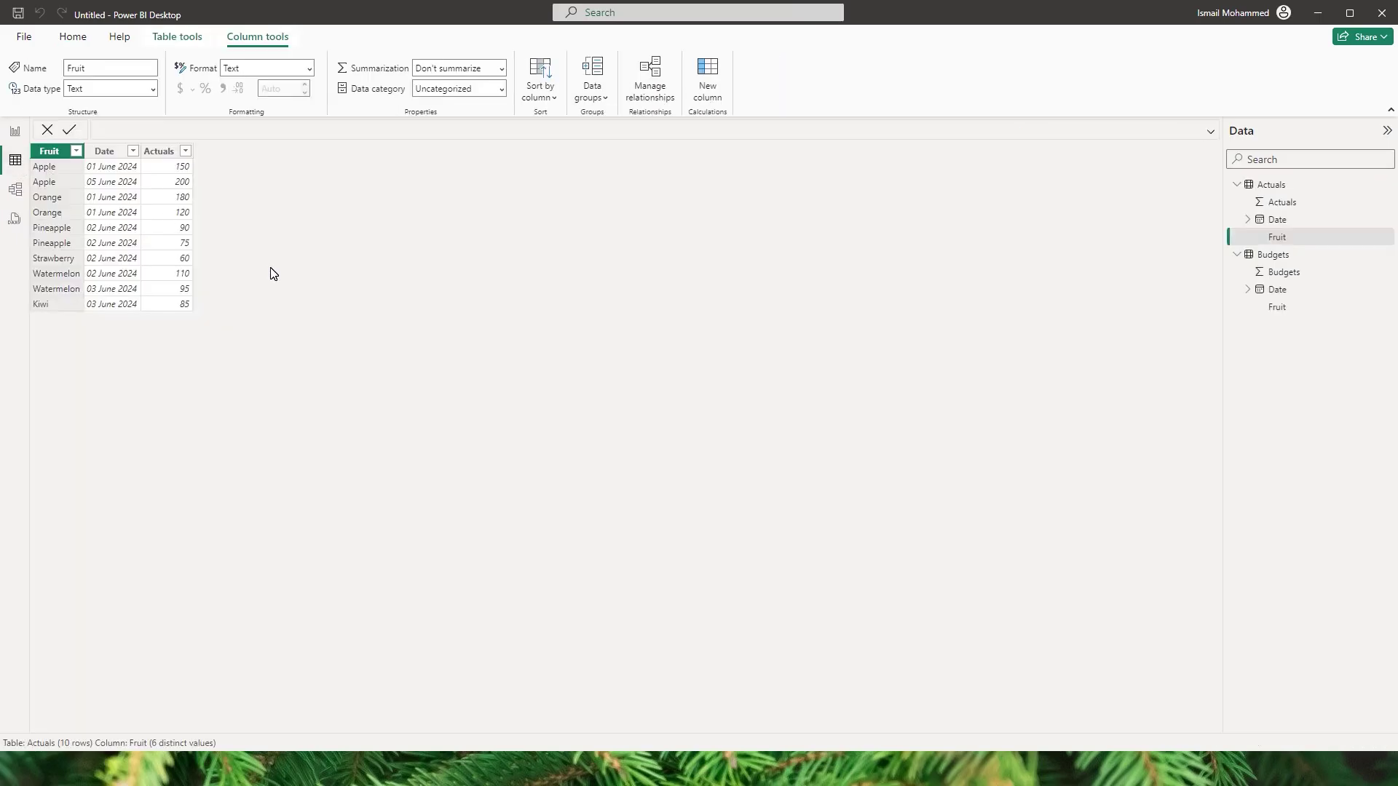
left_click(1272, 185)
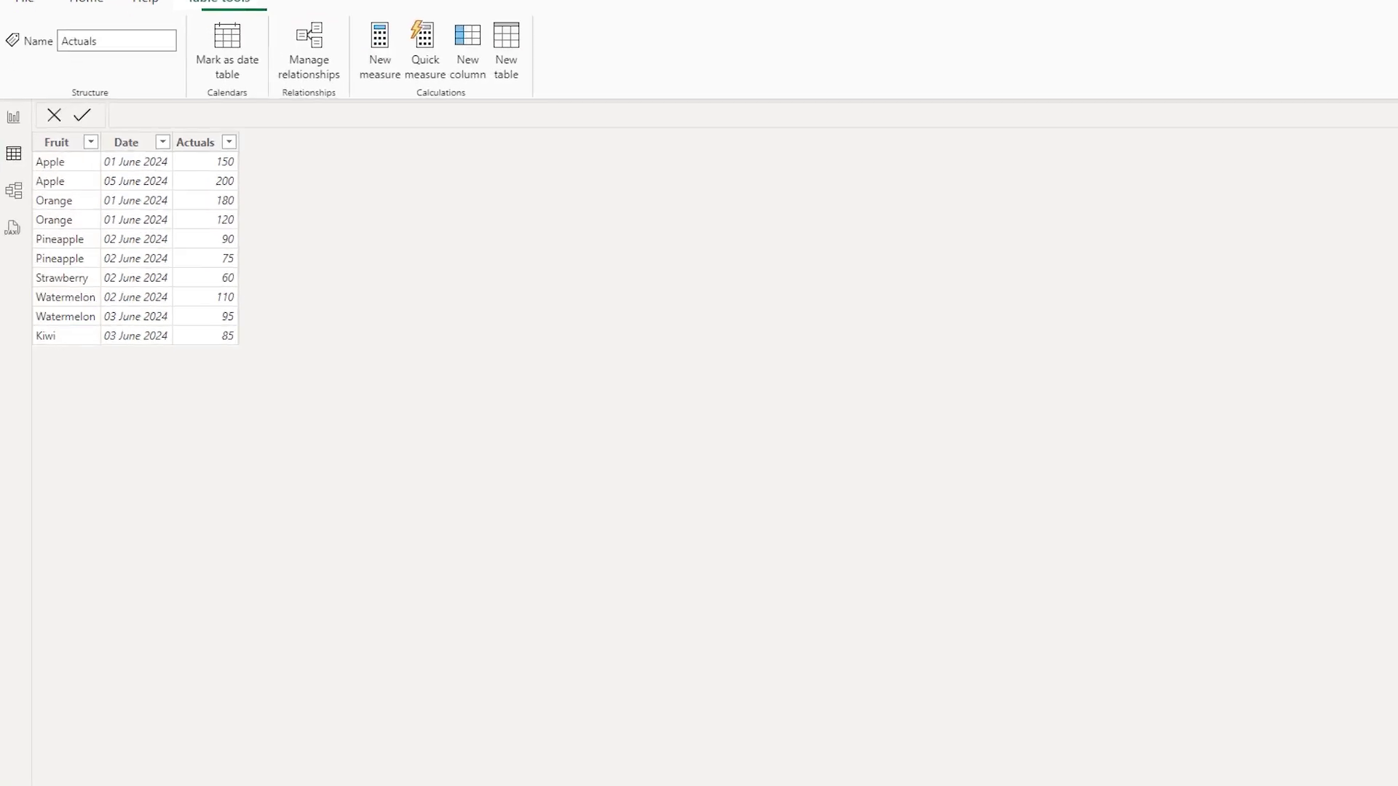
left_click(102, 120)
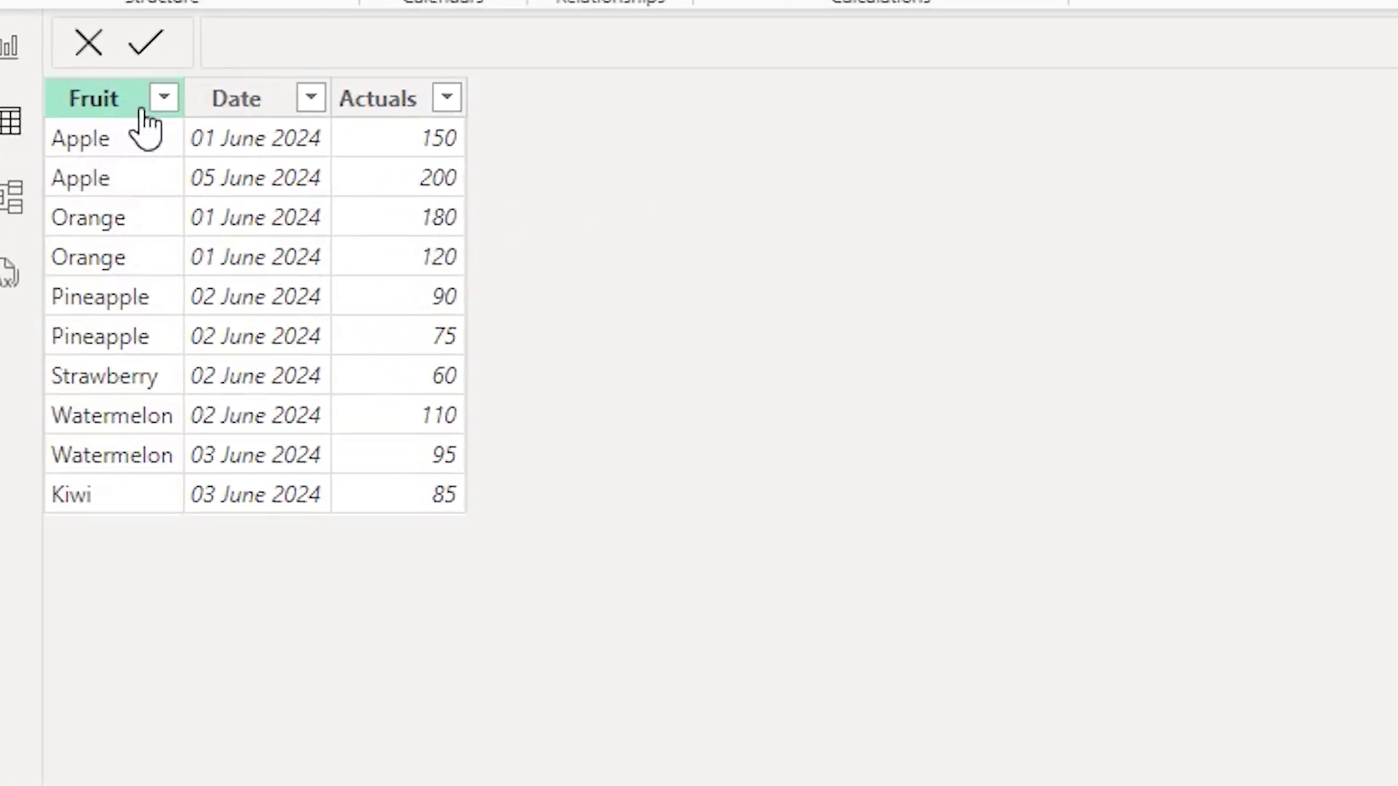
left_click(251, 101)
left_click(382, 102)
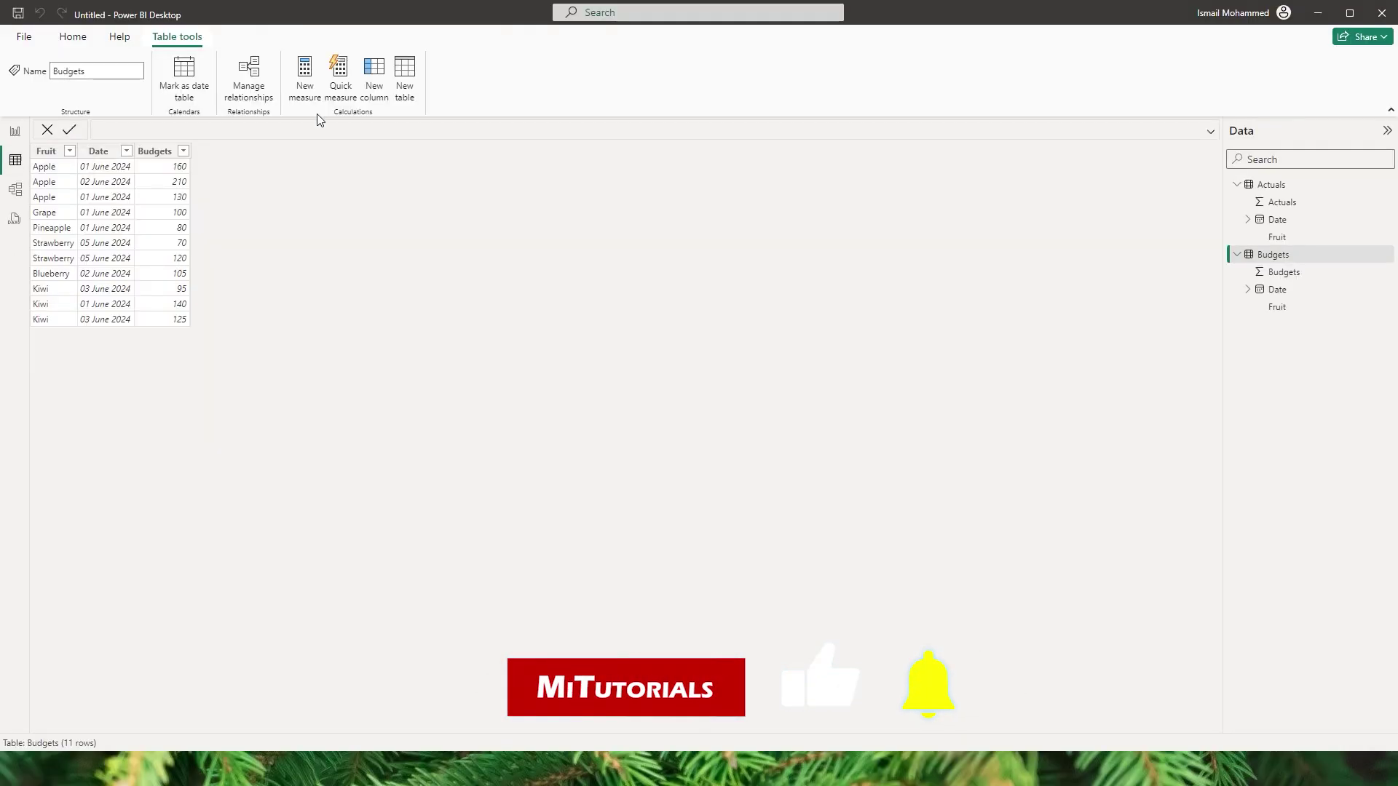
Return to the report page and unhide the Actuals and Budgets Combined table visual
left_click(15, 131)
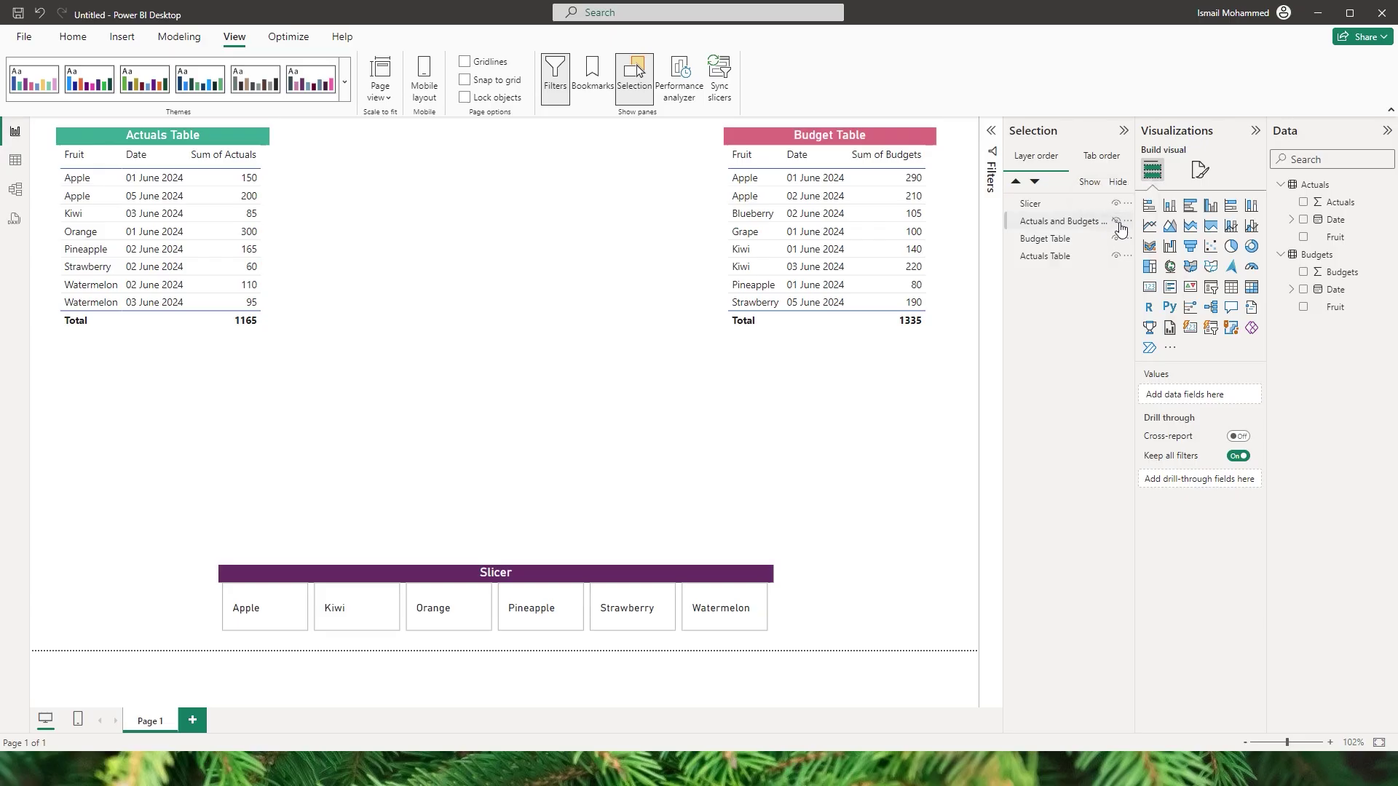
left_click(1115, 227)
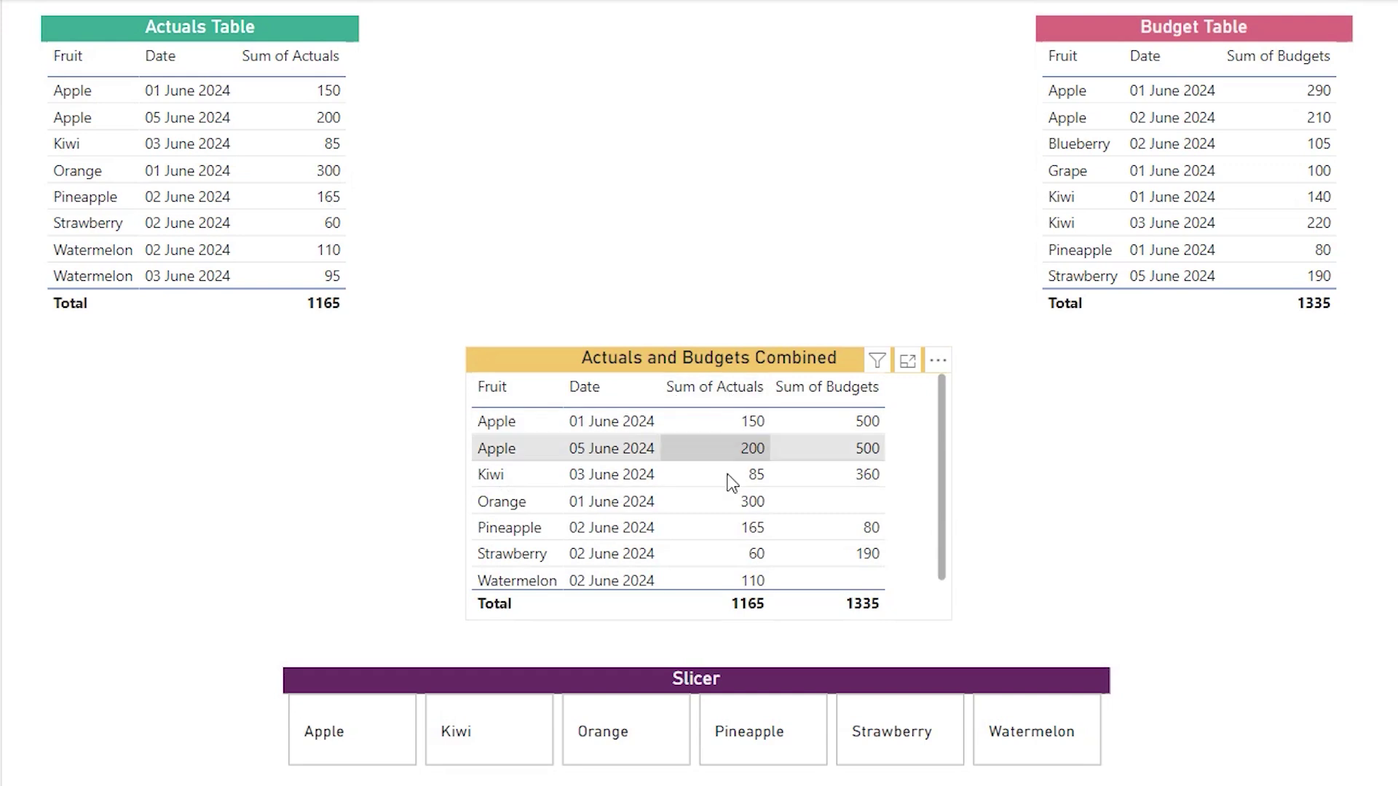
left_click(914, 405)
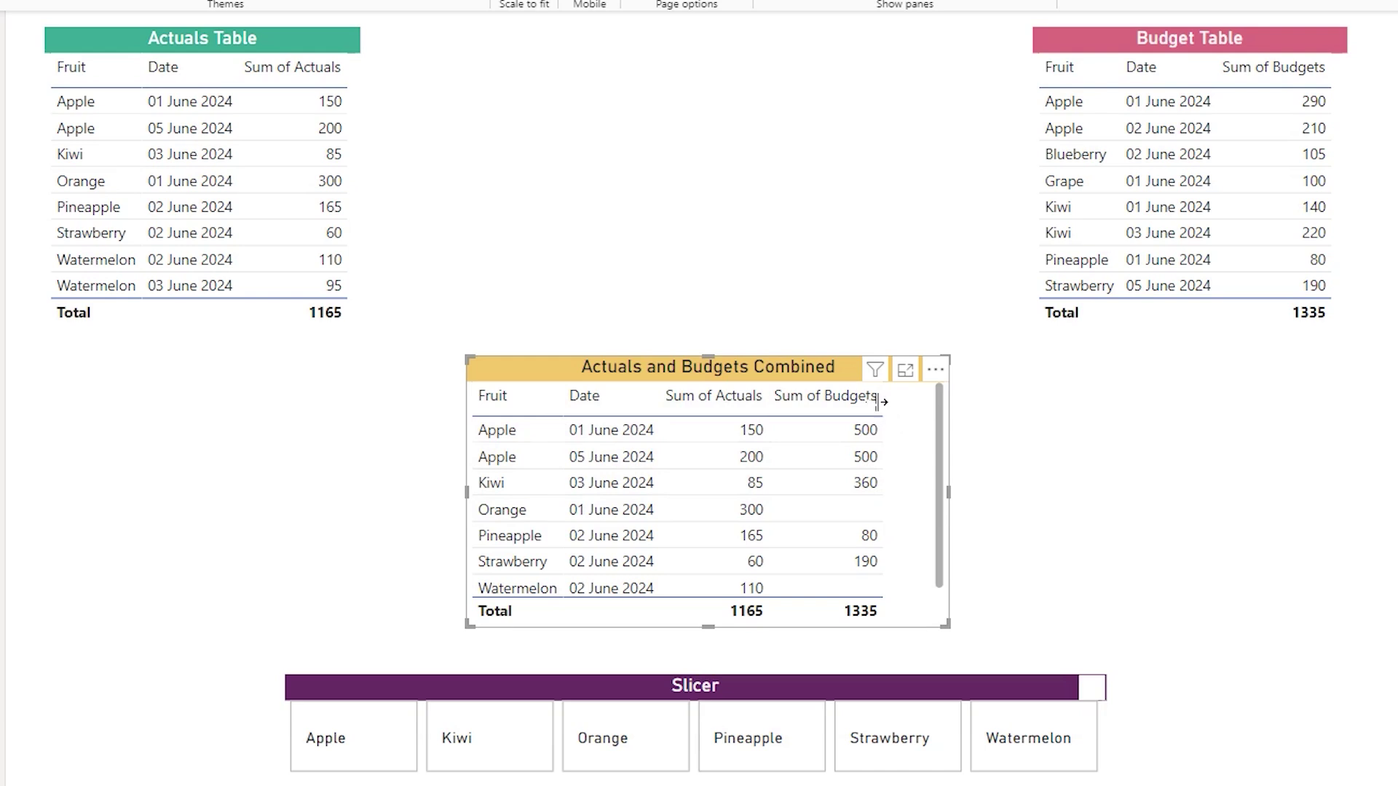
Filter the page to Apple with the slicer to compare the actuals and budgets across the tables, and clear the selection
left_click(358, 747)
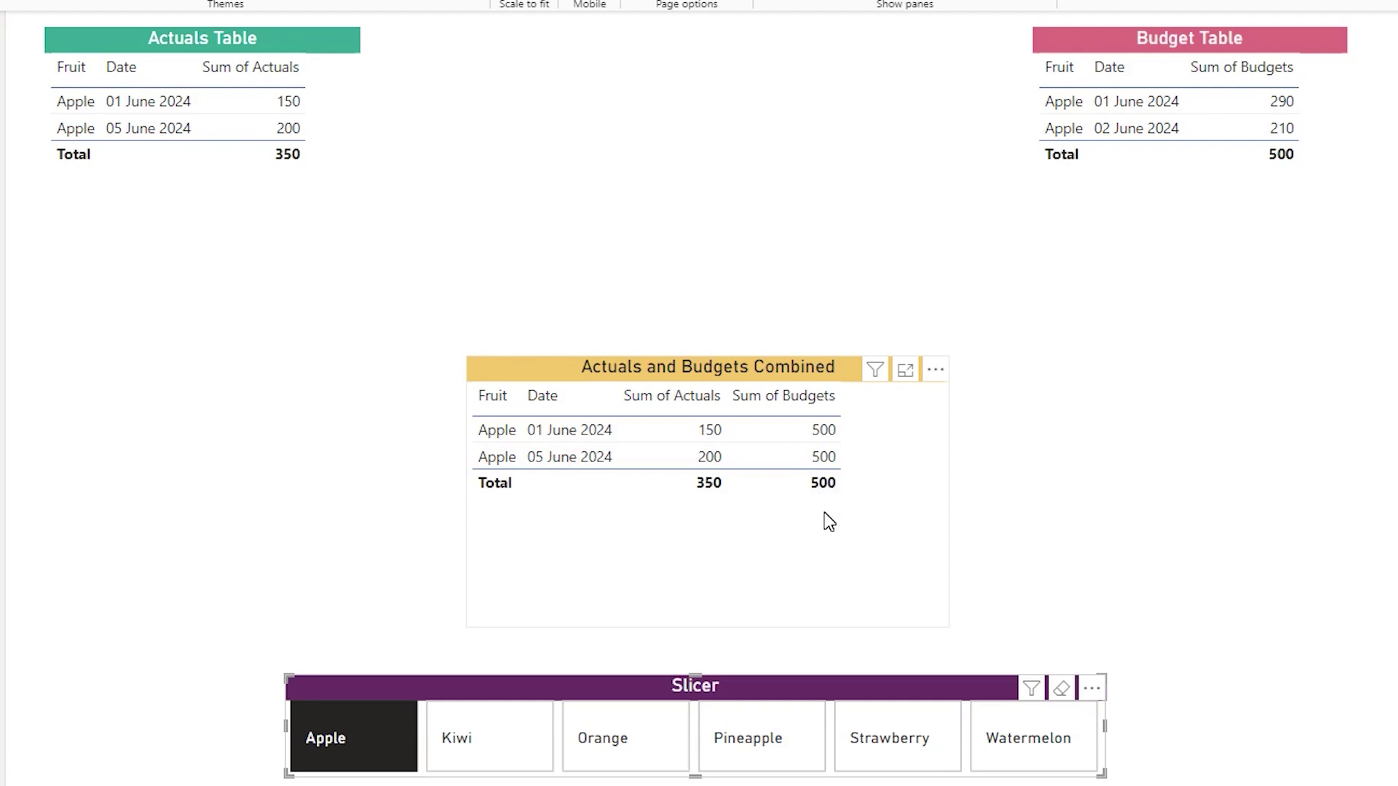
left_click(1060, 688)
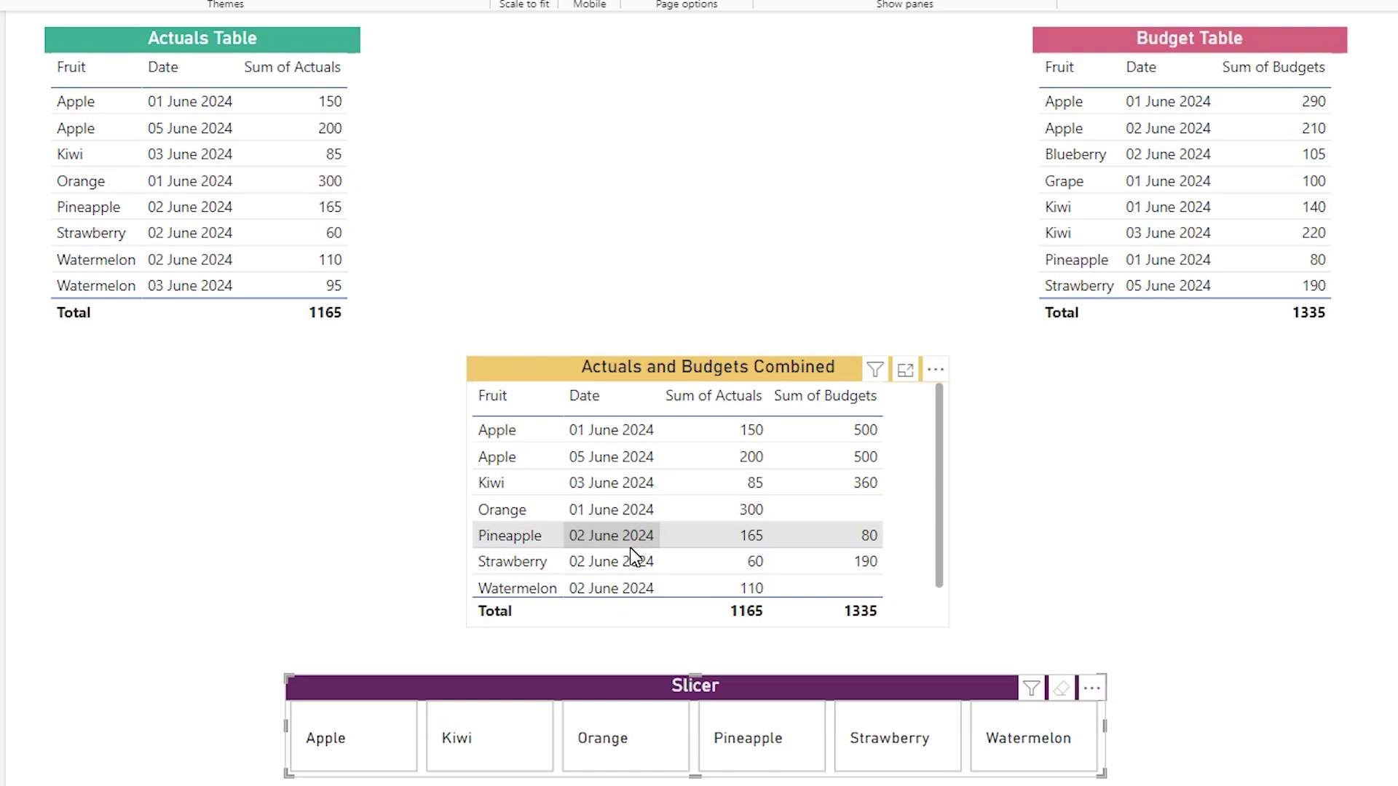
left_click(1244, 504)
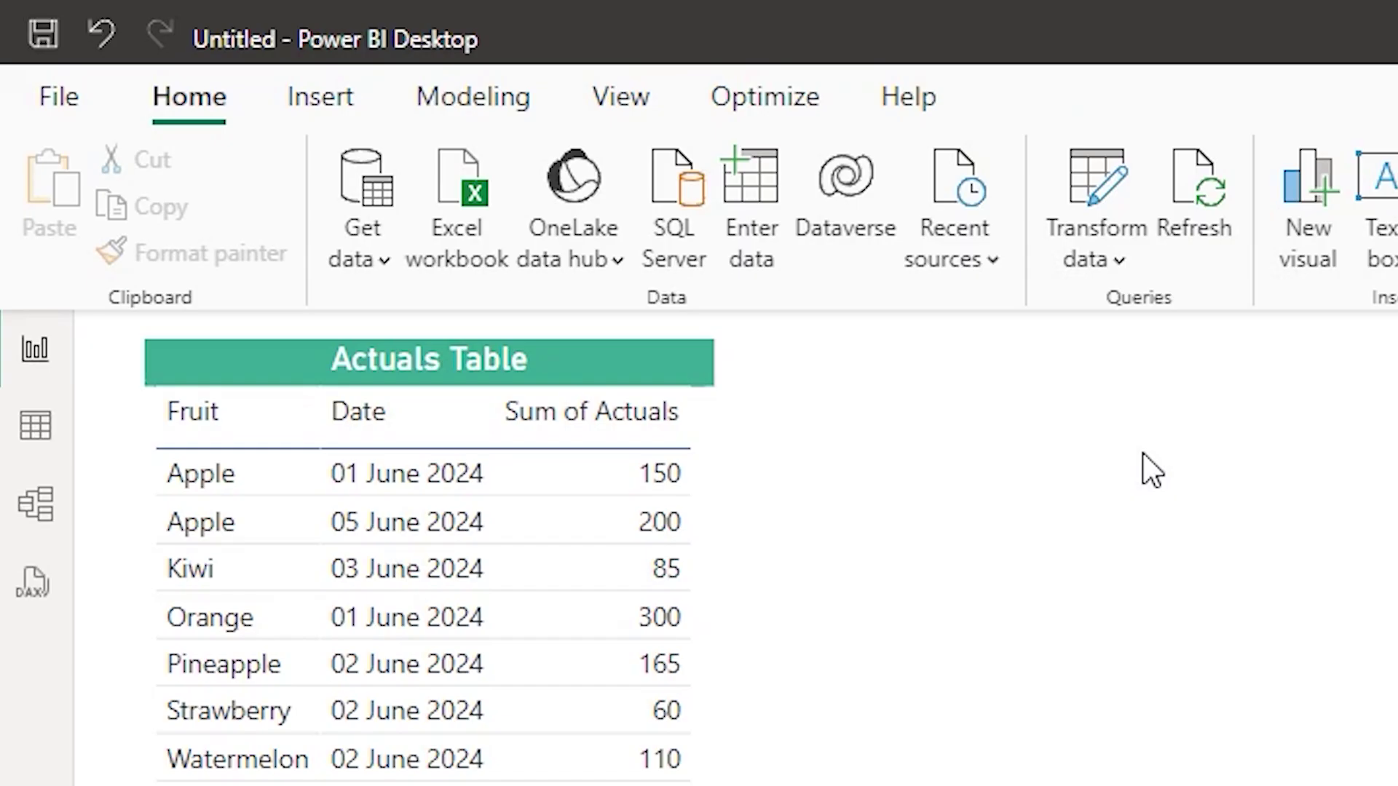
Start a new calculated table named Bridge_Table
left_click(502, 110)
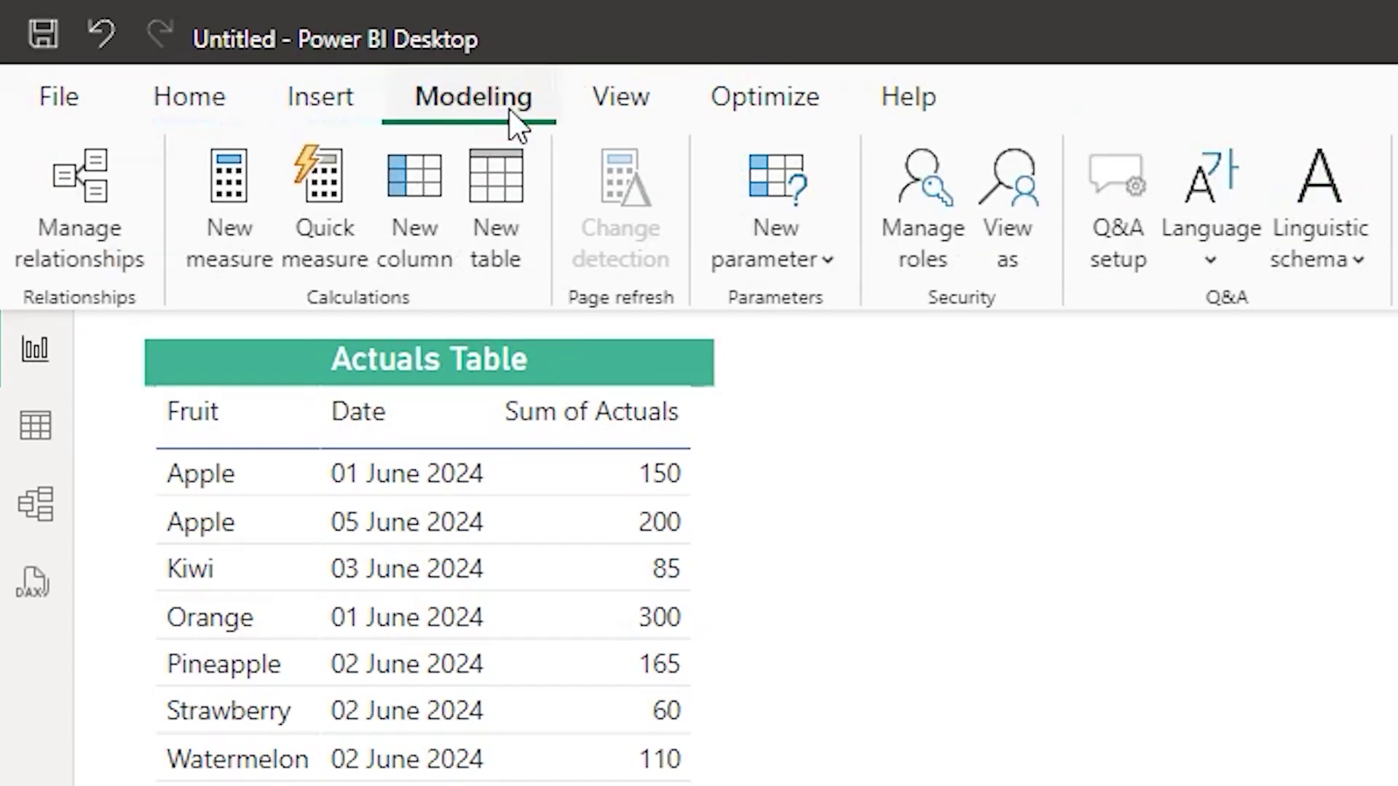
left_click(509, 266)
type("Br")
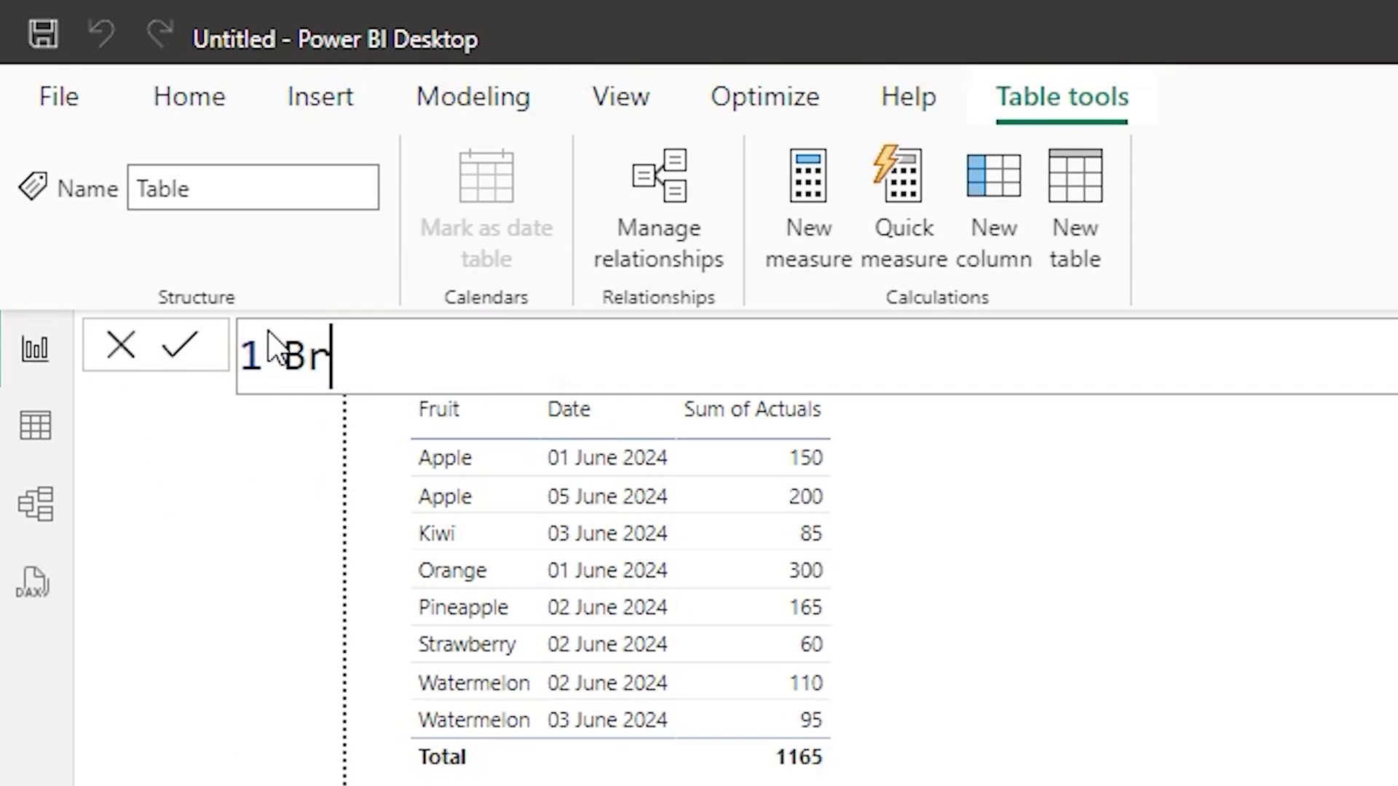
type("idge_Table =")
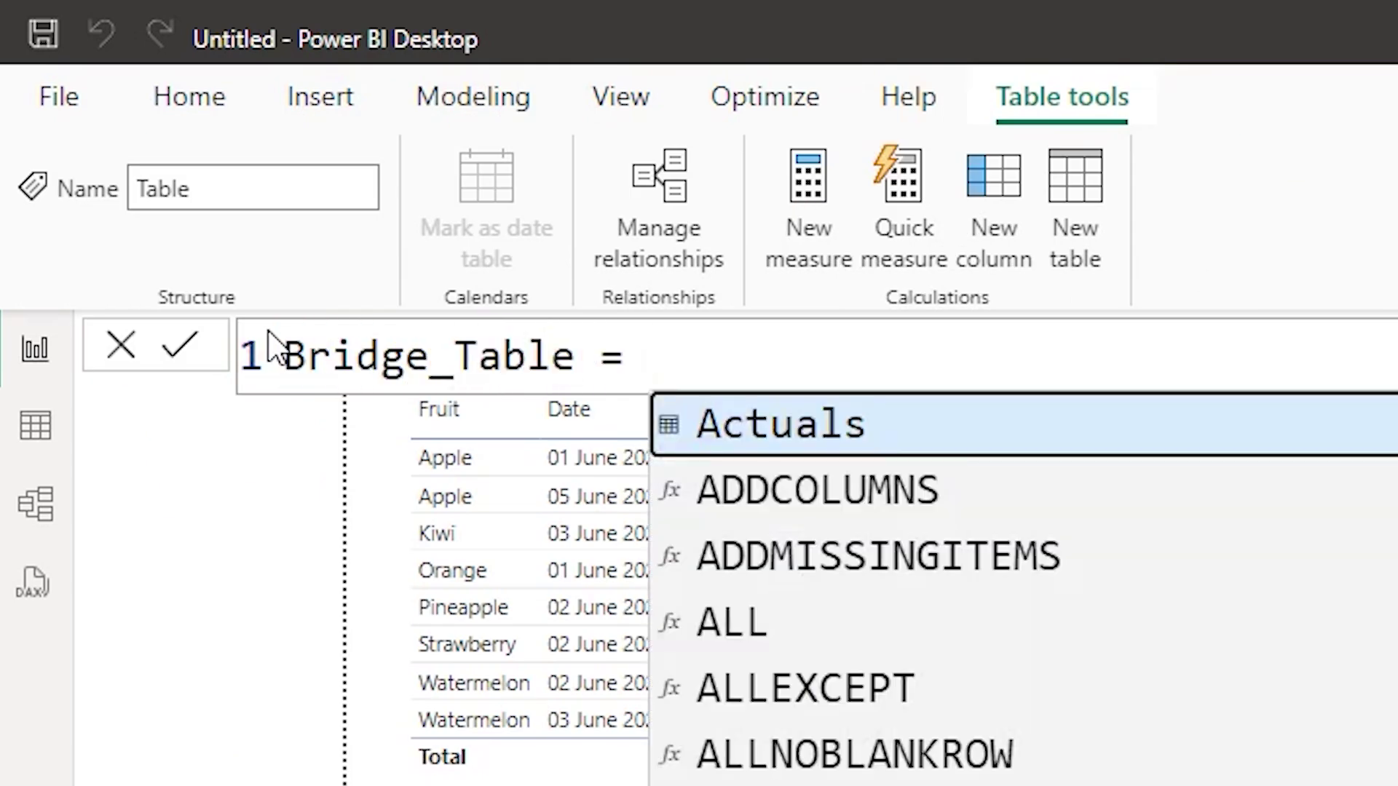
Define the variable Actual_ as VALUES(Actuals[Fruit]) on the second line of the Bridge_Table formula
key("shift+Return")
type("C")
key("BackSpace")
type("A")
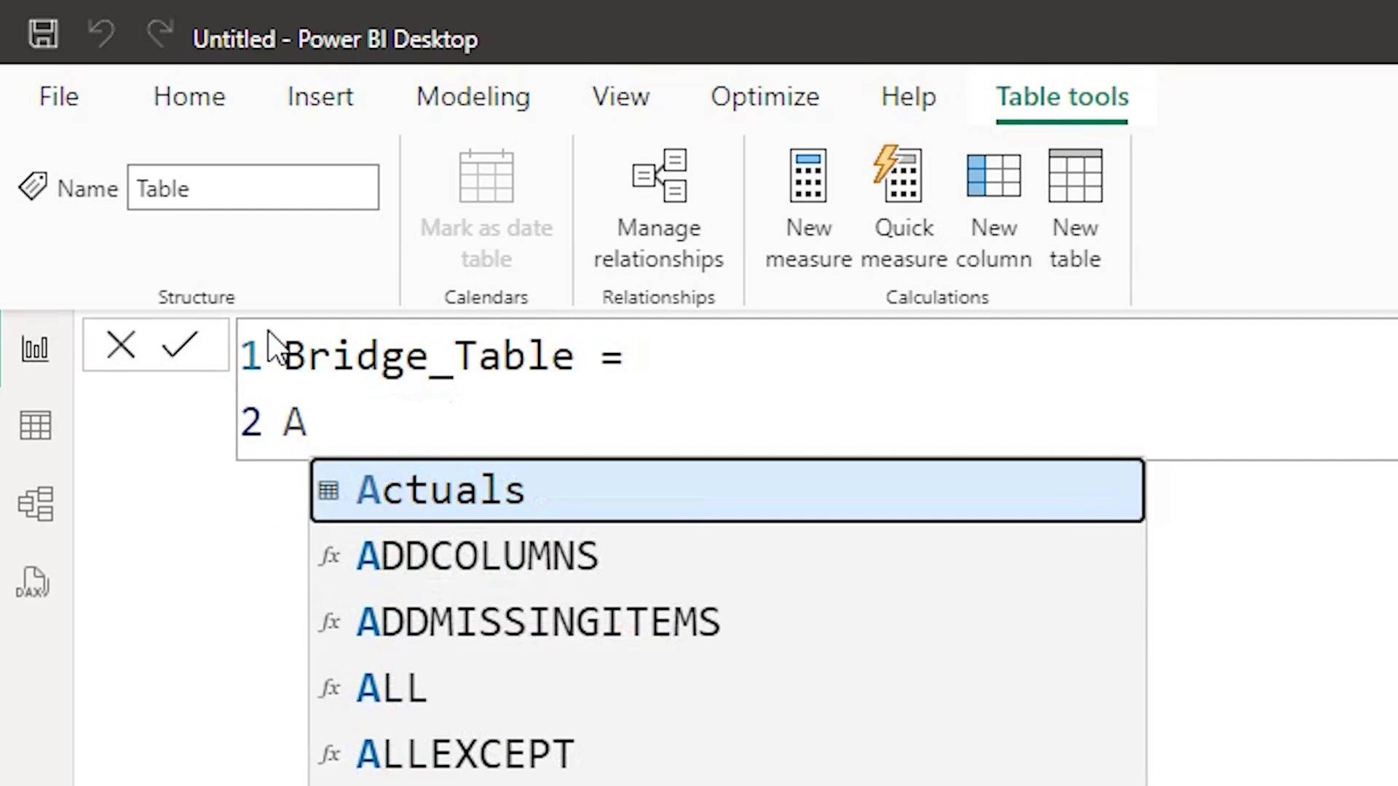
key("BackSpace")
type("VAR Actual")
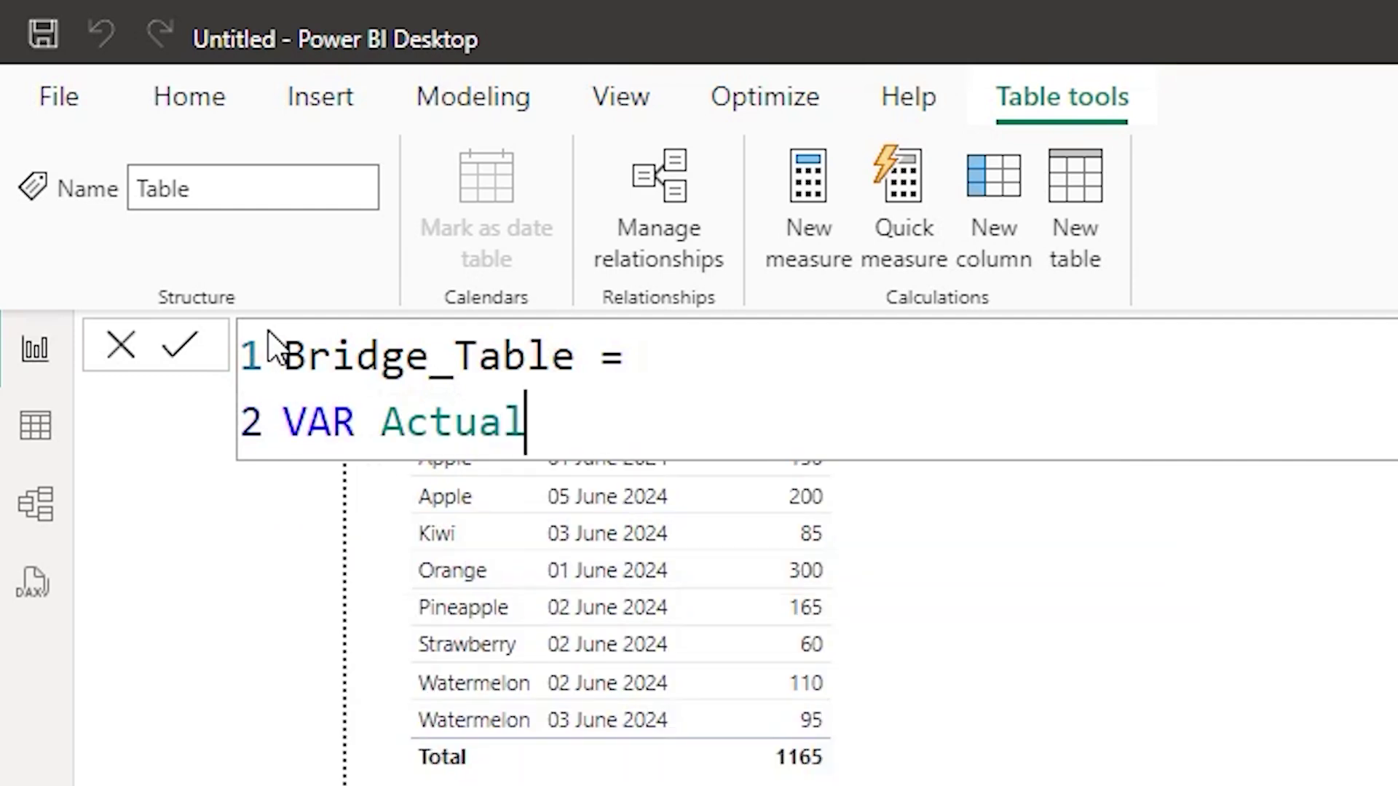
type("_ = ")
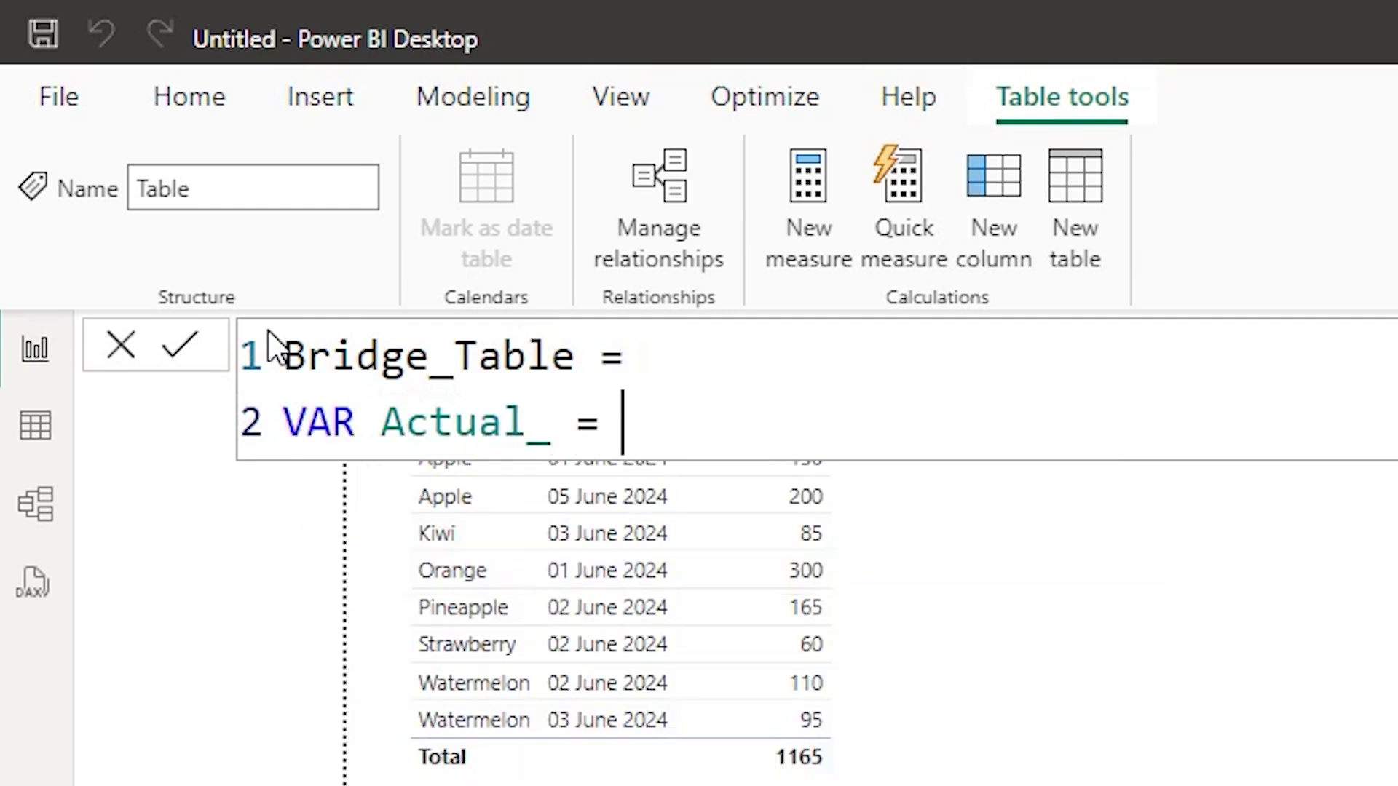
type("VALUES(Actuals[Fruit]")
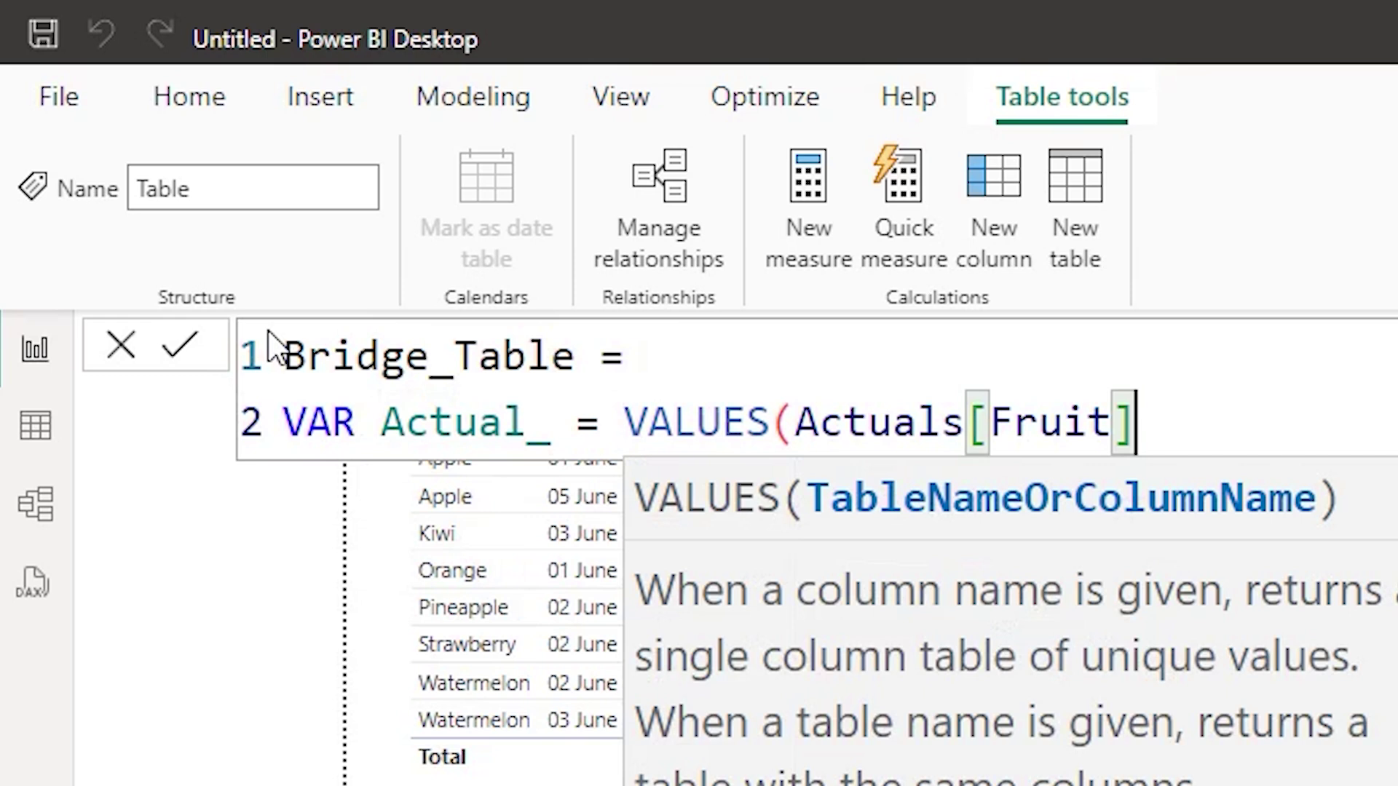
type(")")
Add a third formula line defining the variable Budget_ as VALUES(Budgets[Fruit])
key("shift+Return")
type("VAR ")
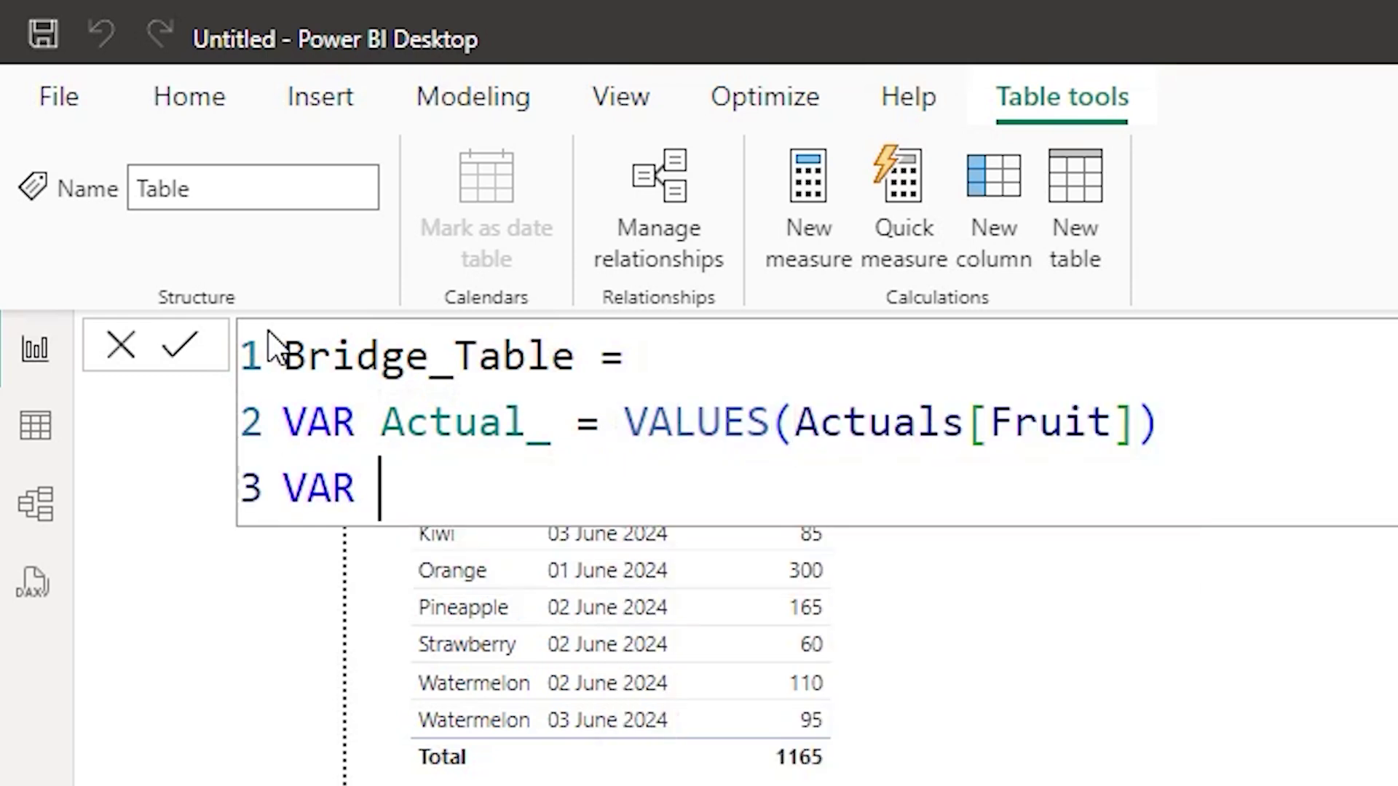
type("Budget")
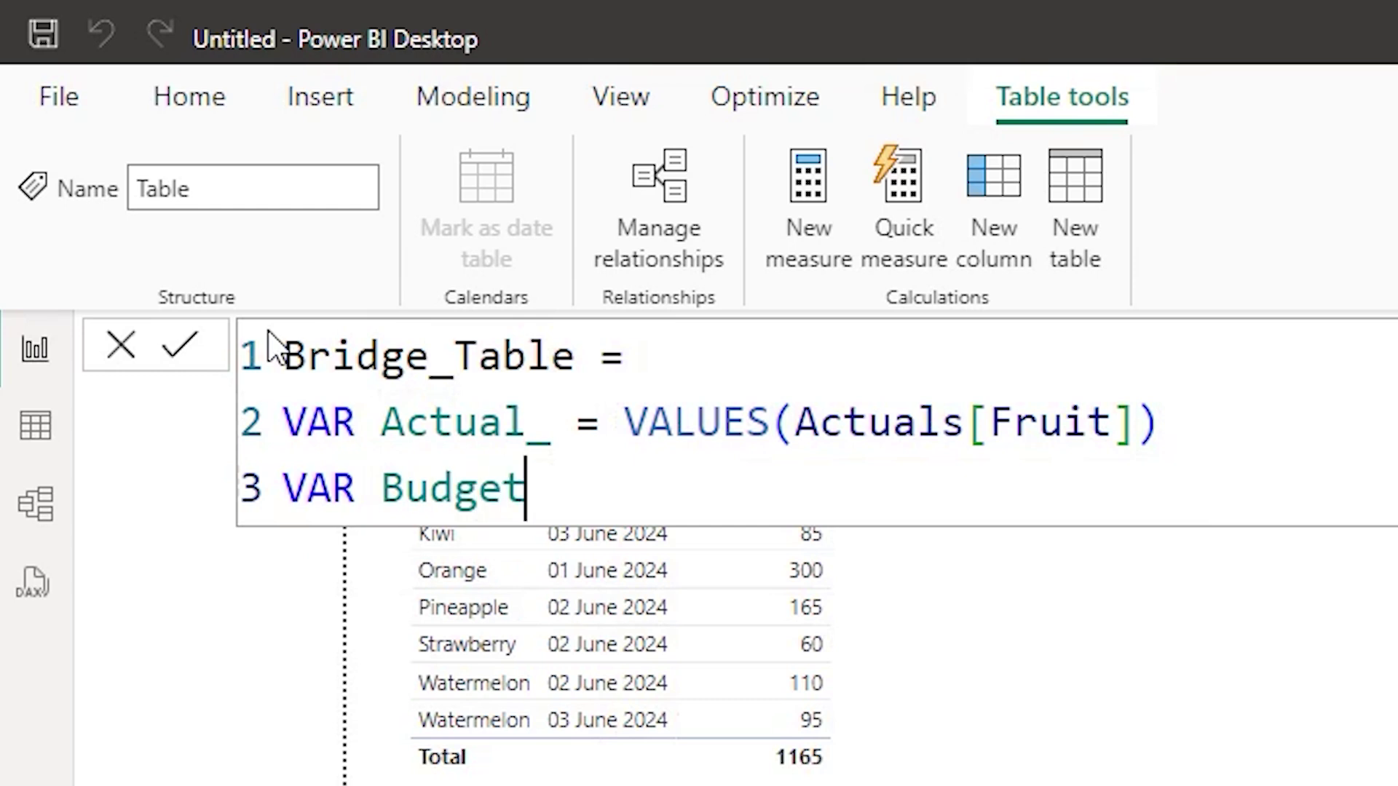
type("_ = Values")
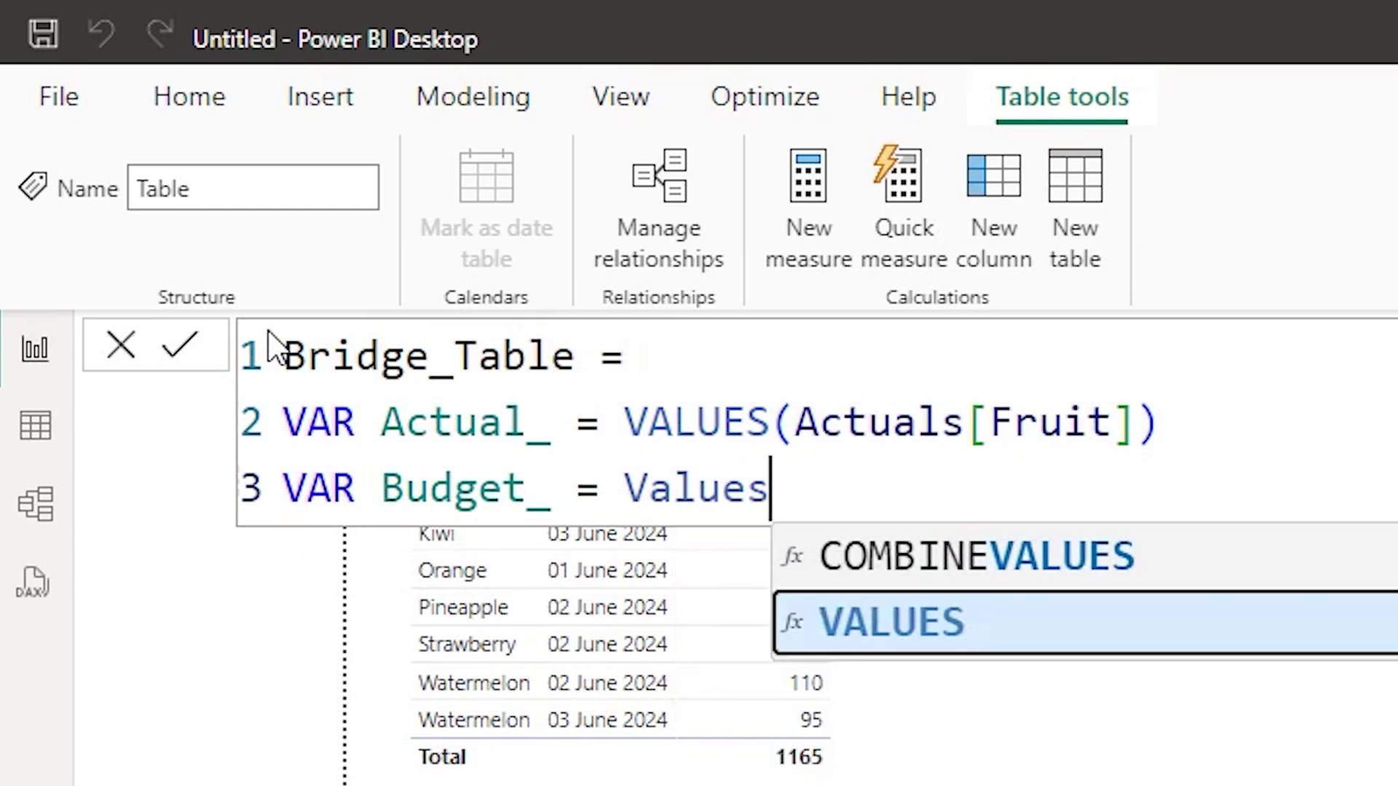
key("Tab")
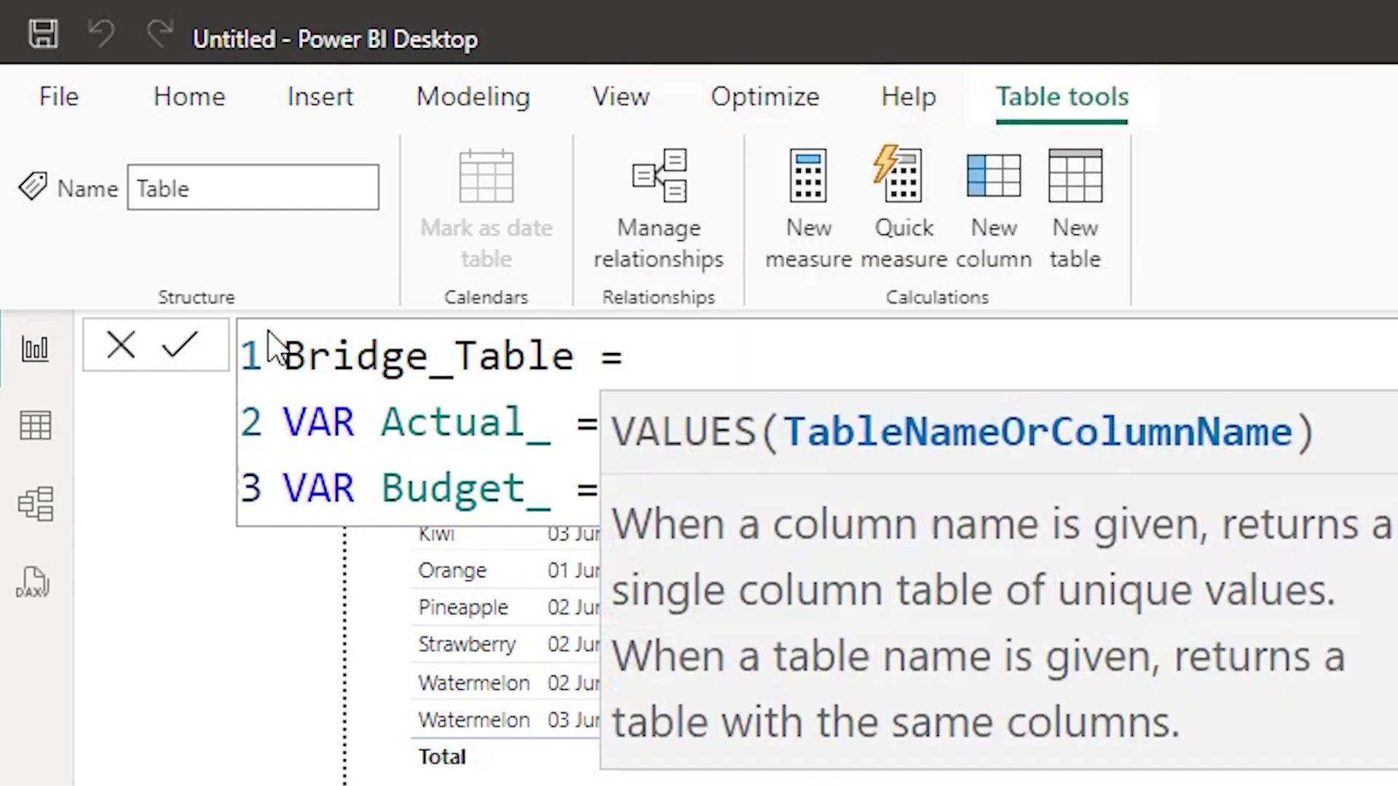
type("Budgets[Fruit])")
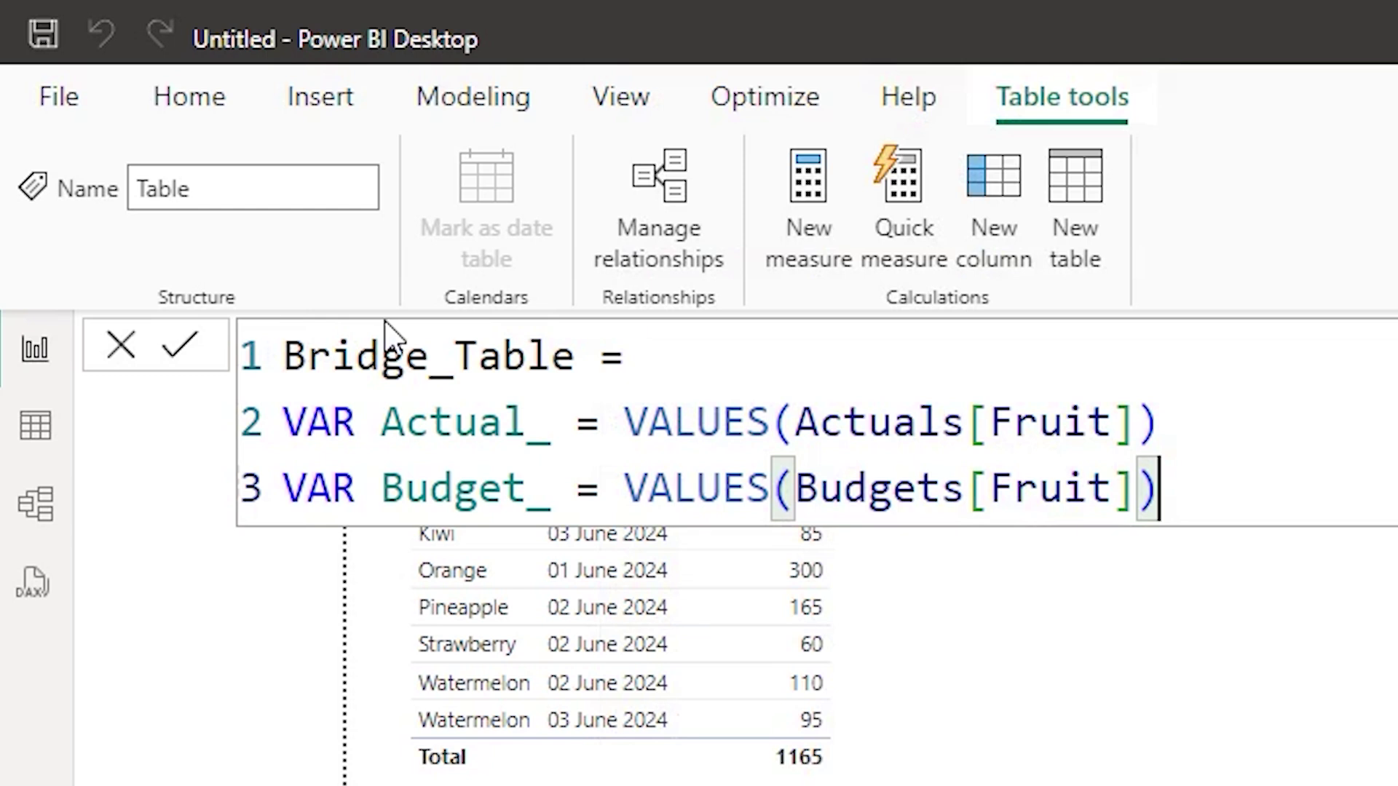
Finish the formula with Return UNION(Actual_,Budget_) after a blank line and commit the Bridge_Table
key("shift+Return")
key("shift+Return")
type("Return Unio")
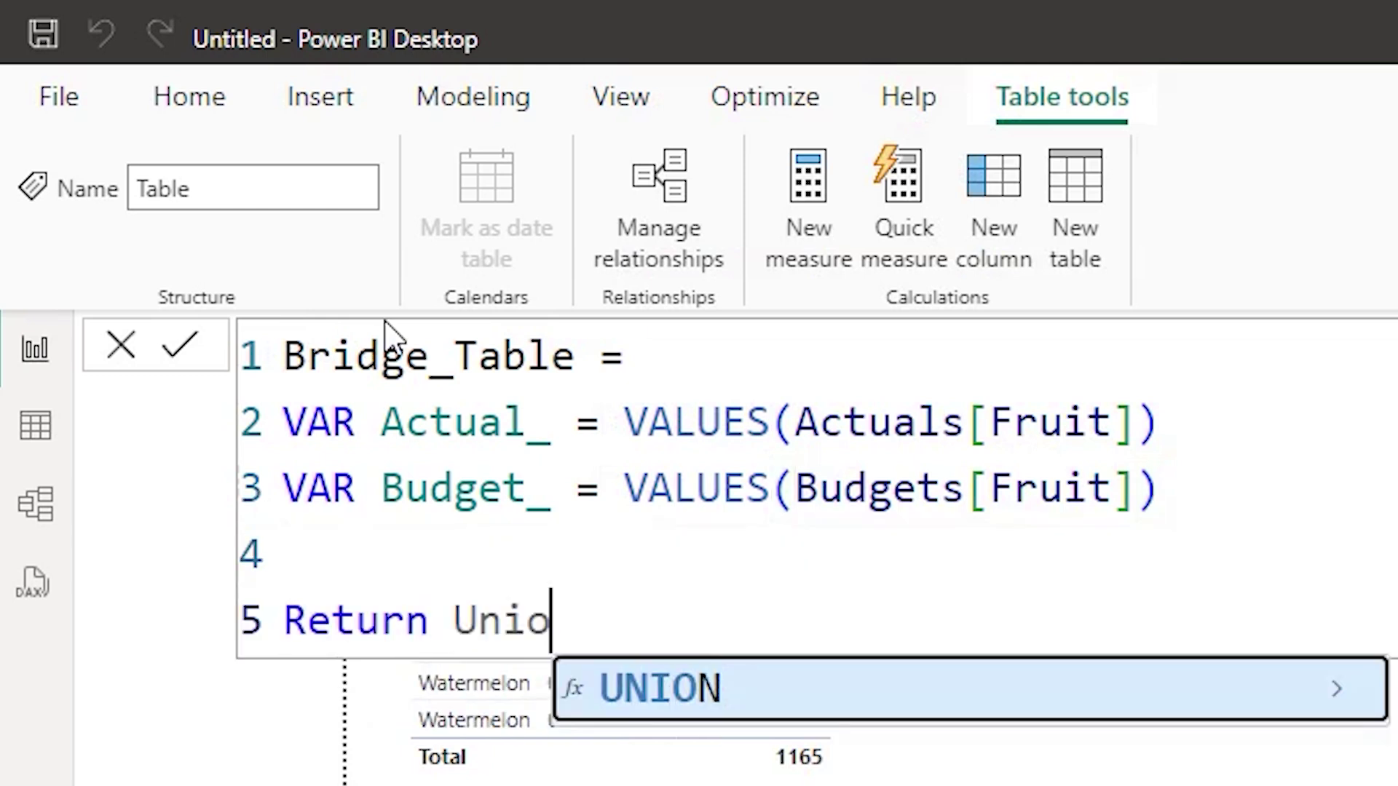
key("Tab")
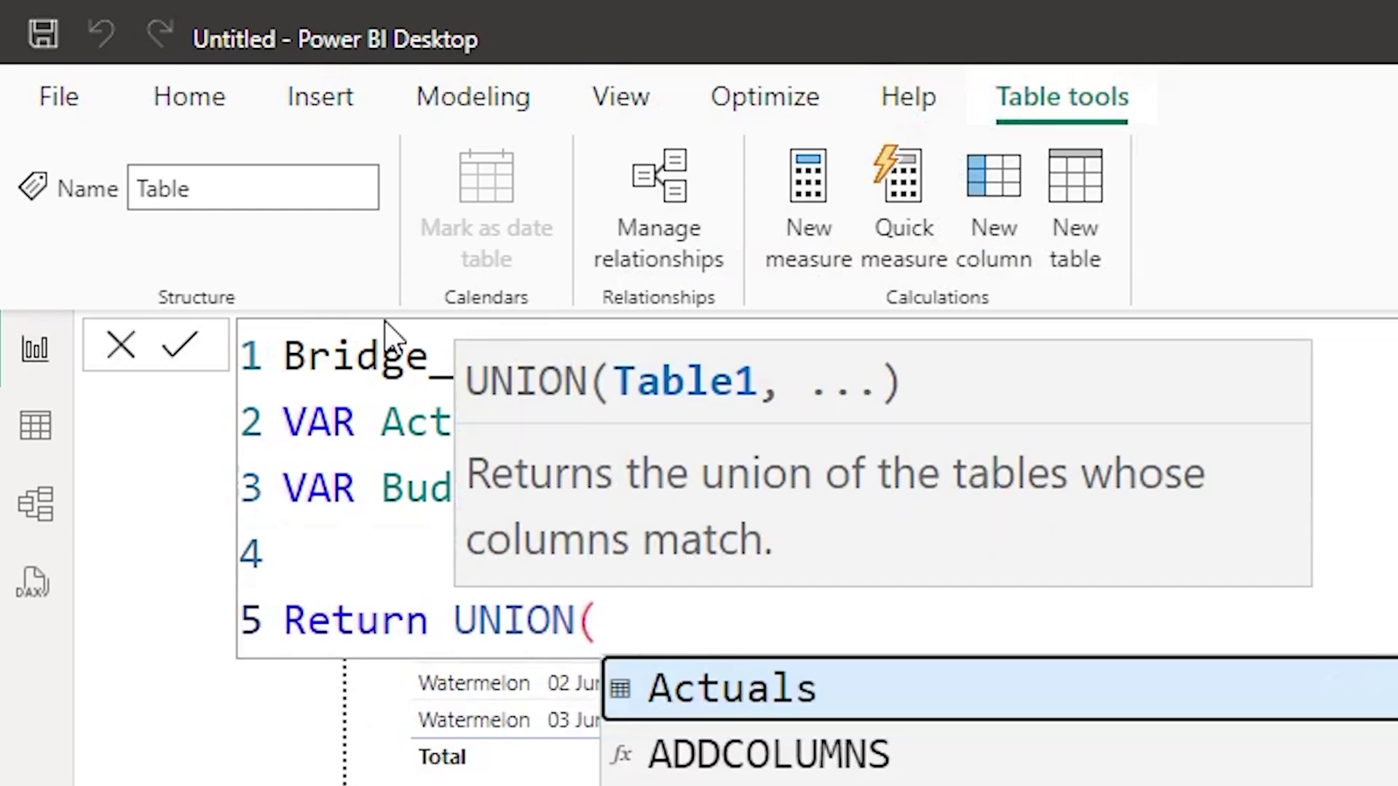
type("Actual_,")
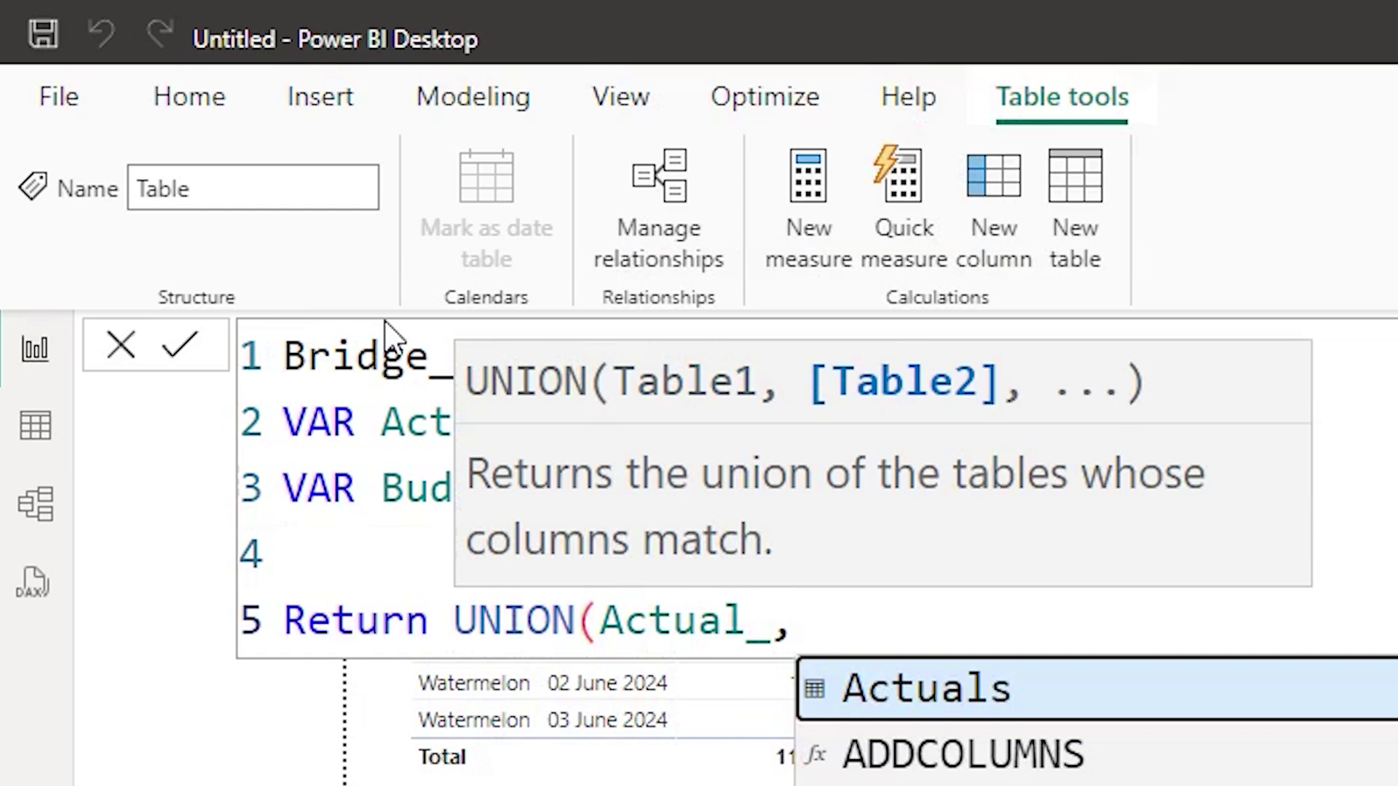
type("Budget_)")
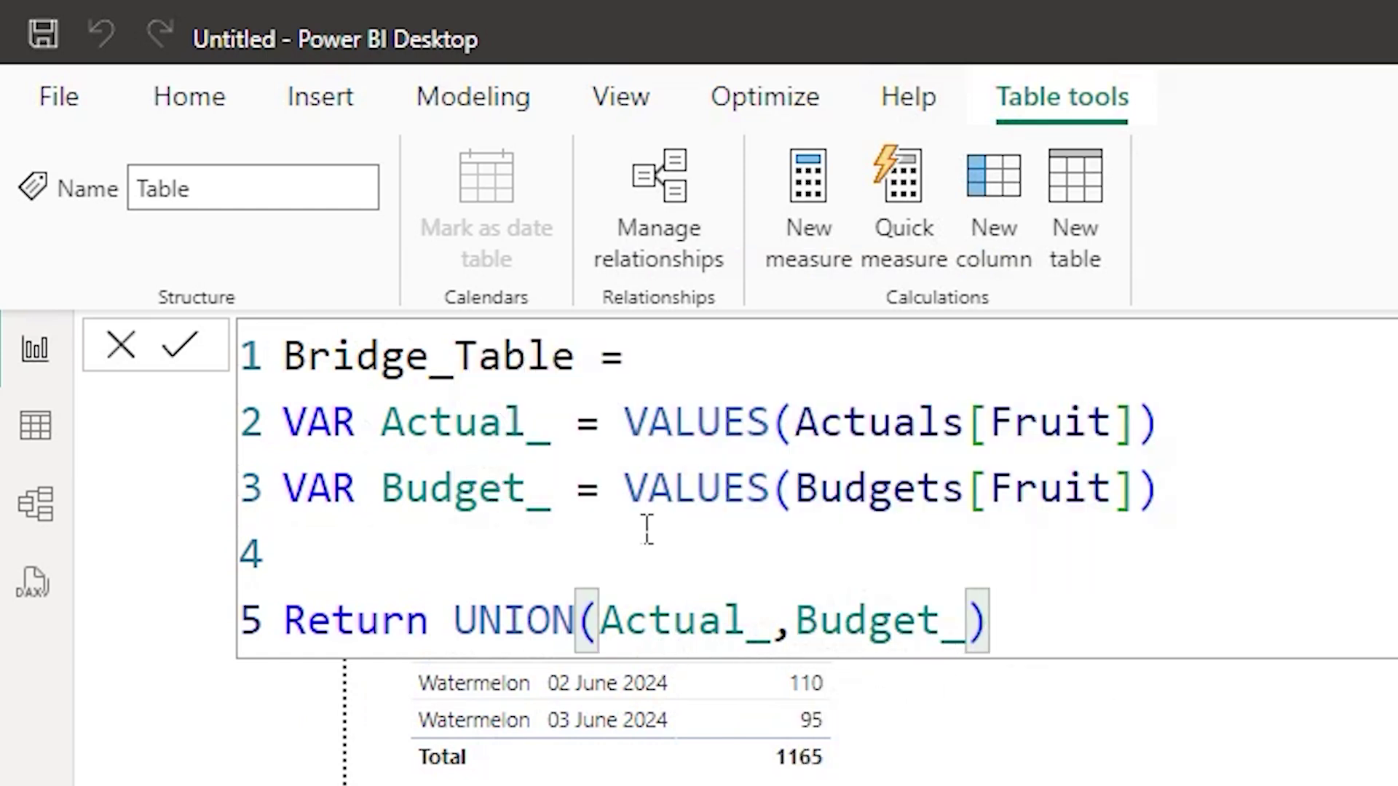
key("Return")
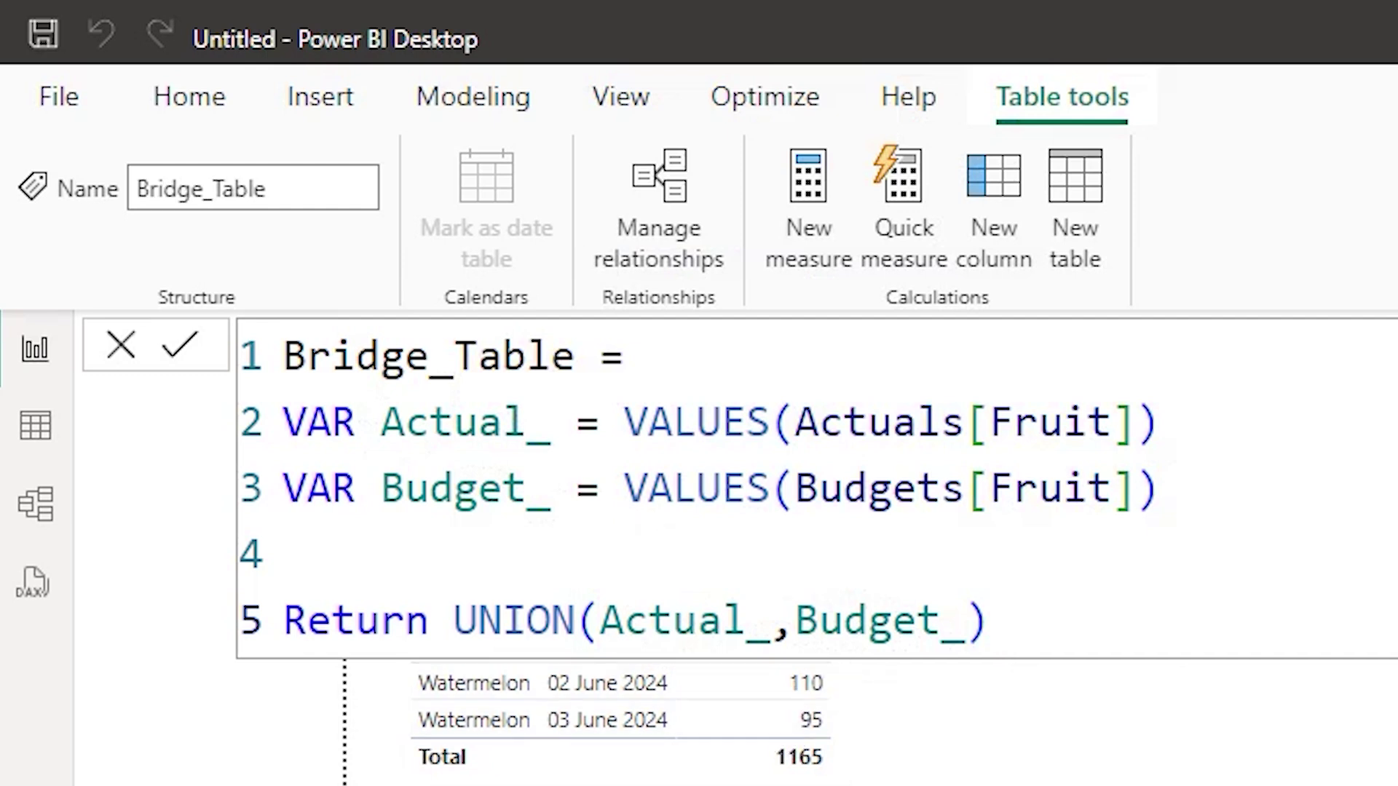
Open the Bridge_Table data and sort its Fruit column in descending order to check for duplicate values
left_click(37, 428)
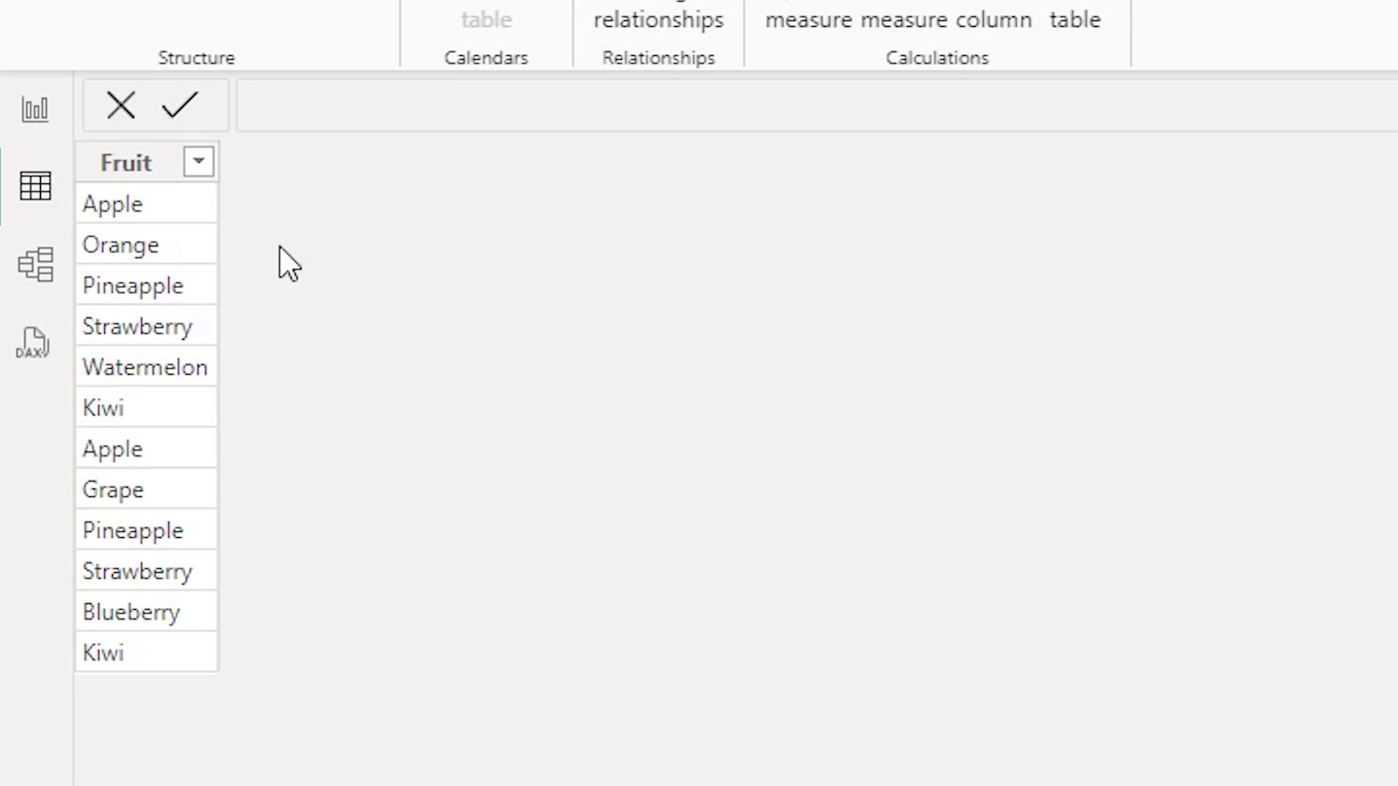
left_click(206, 169)
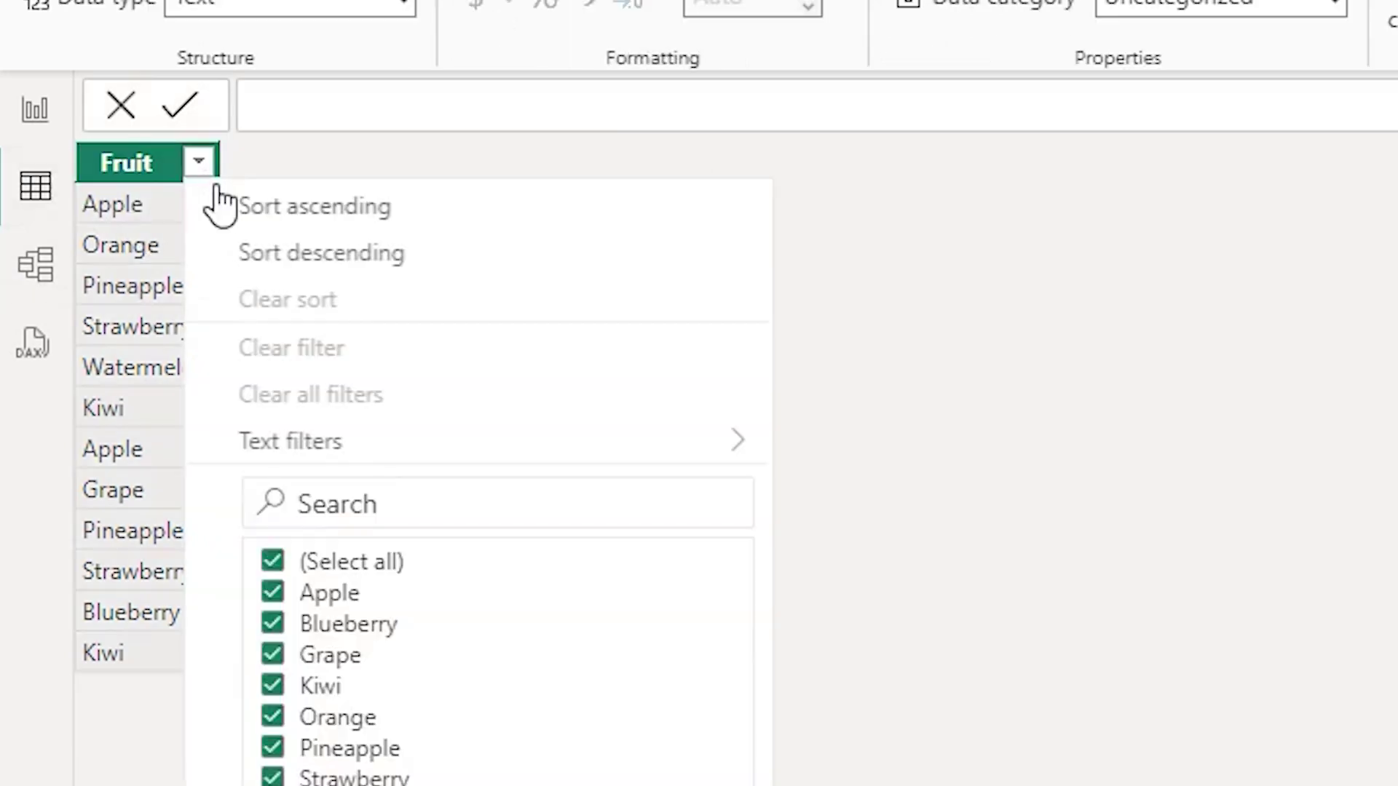
left_click(342, 251)
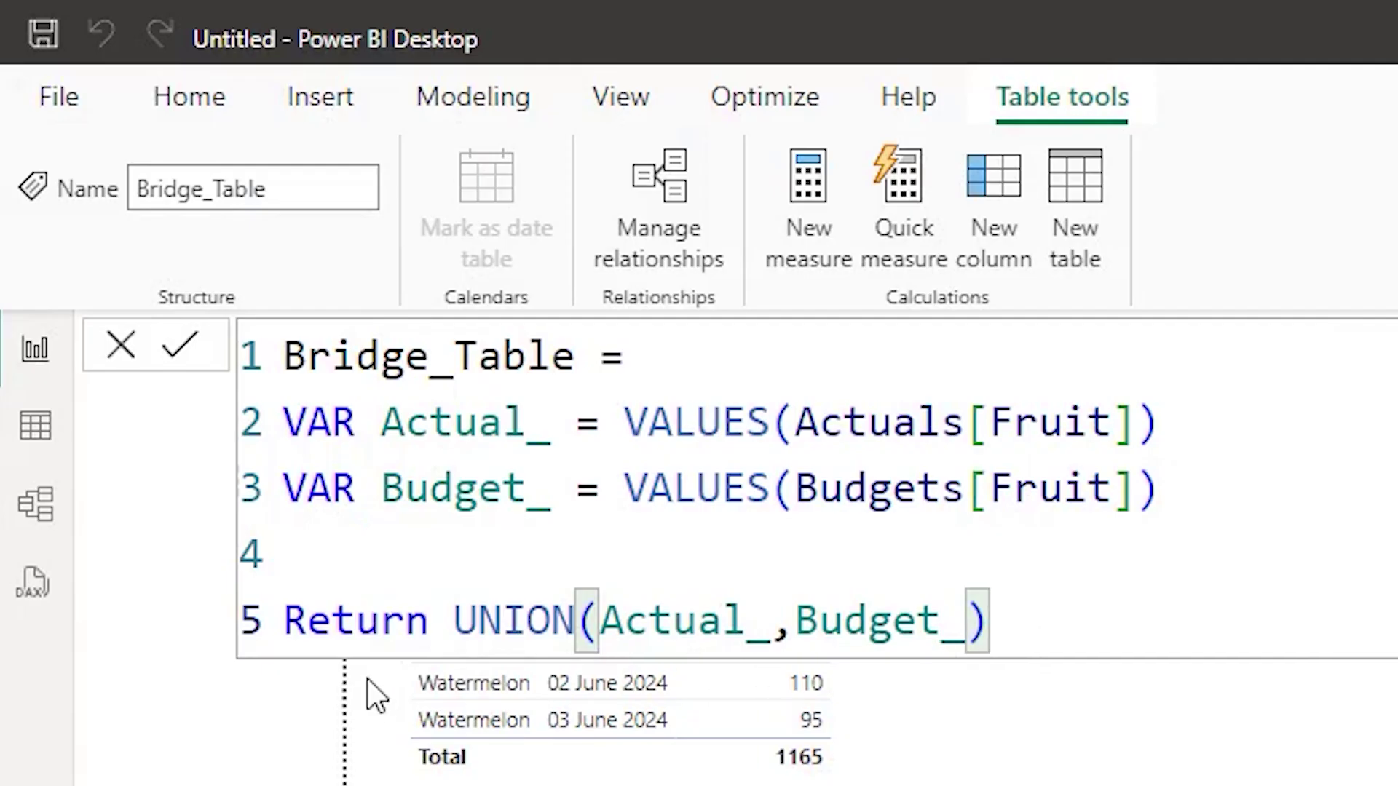
Wrap the UNION expression of Bridge_Table in DISTINCT, commit the formula and check the table's data
left_click(458, 626)
left_click(458, 632)
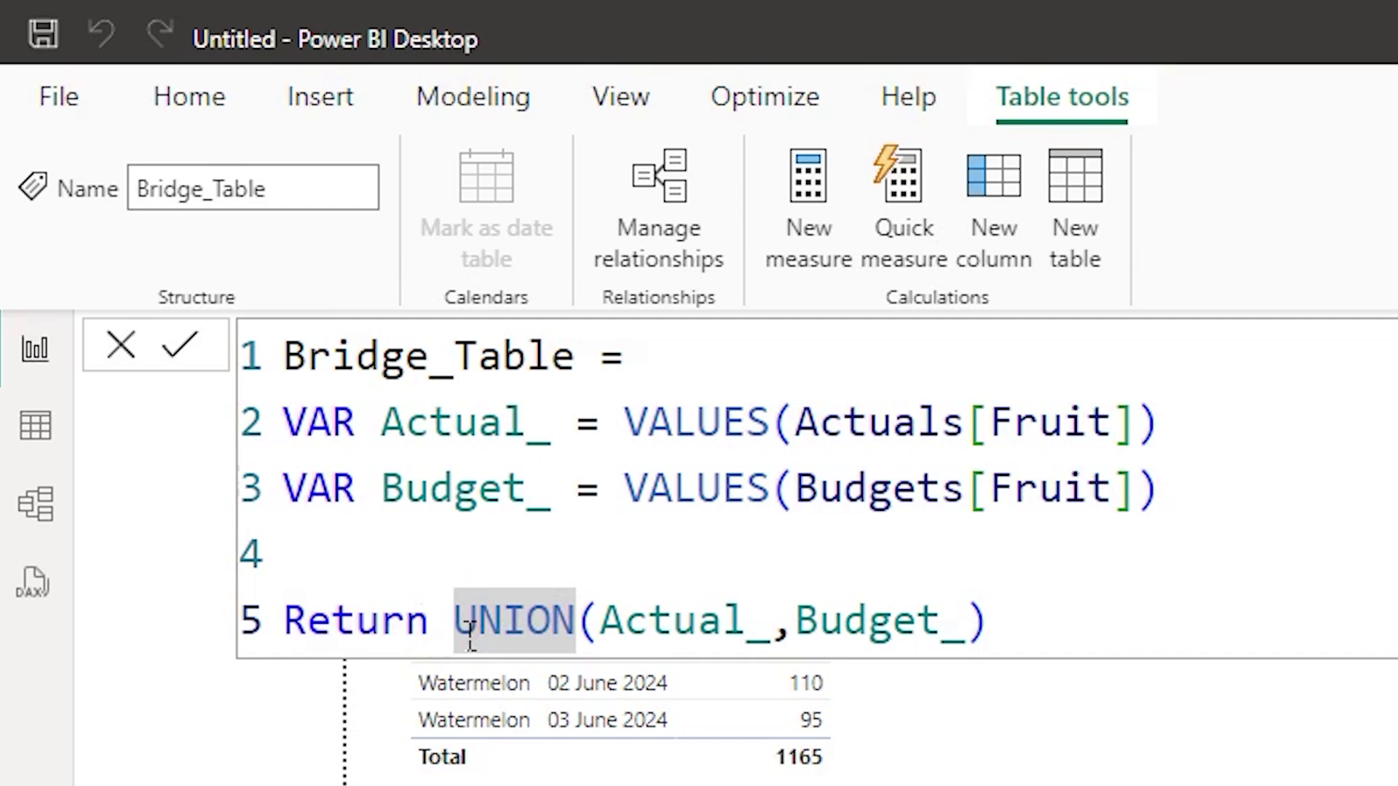
type("Disti")
key("Tab")
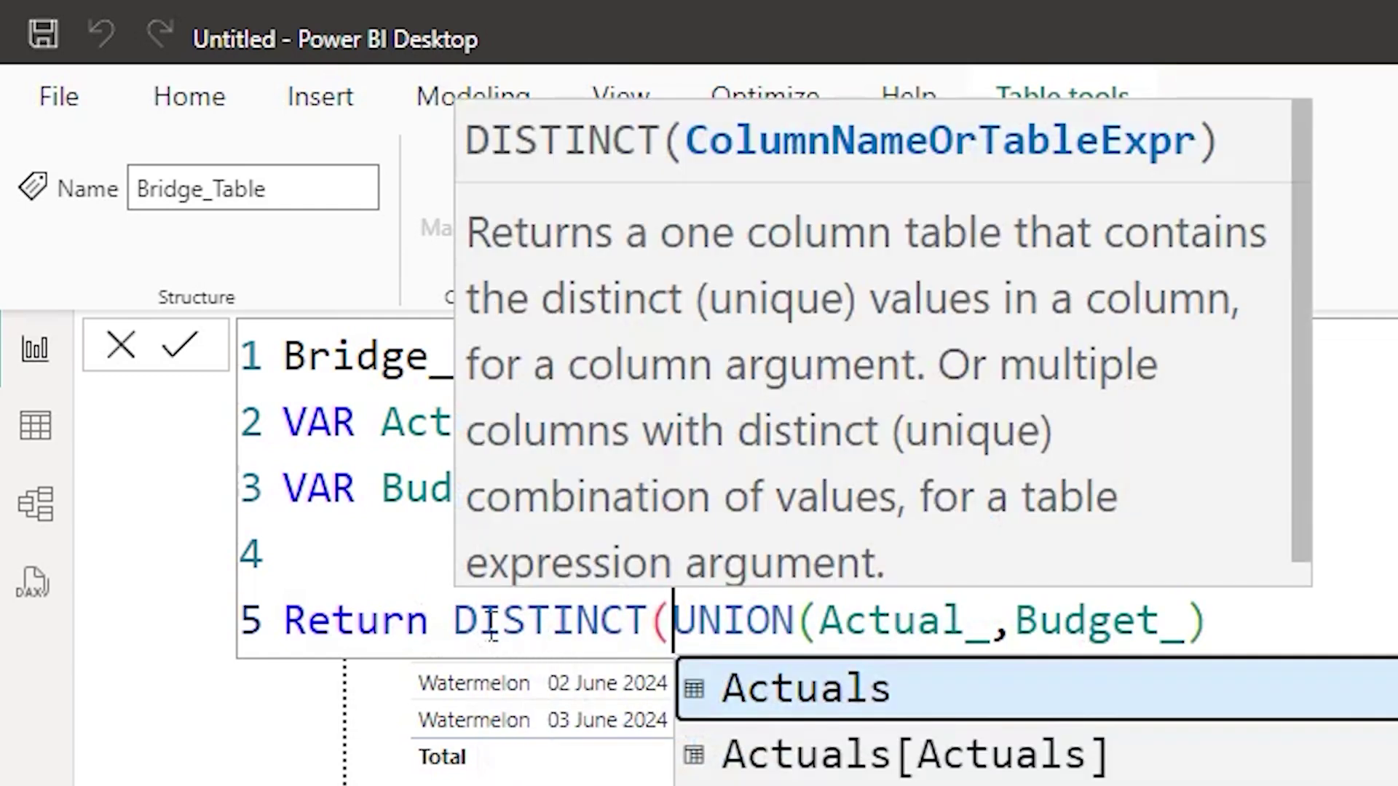
left_click(1339, 642)
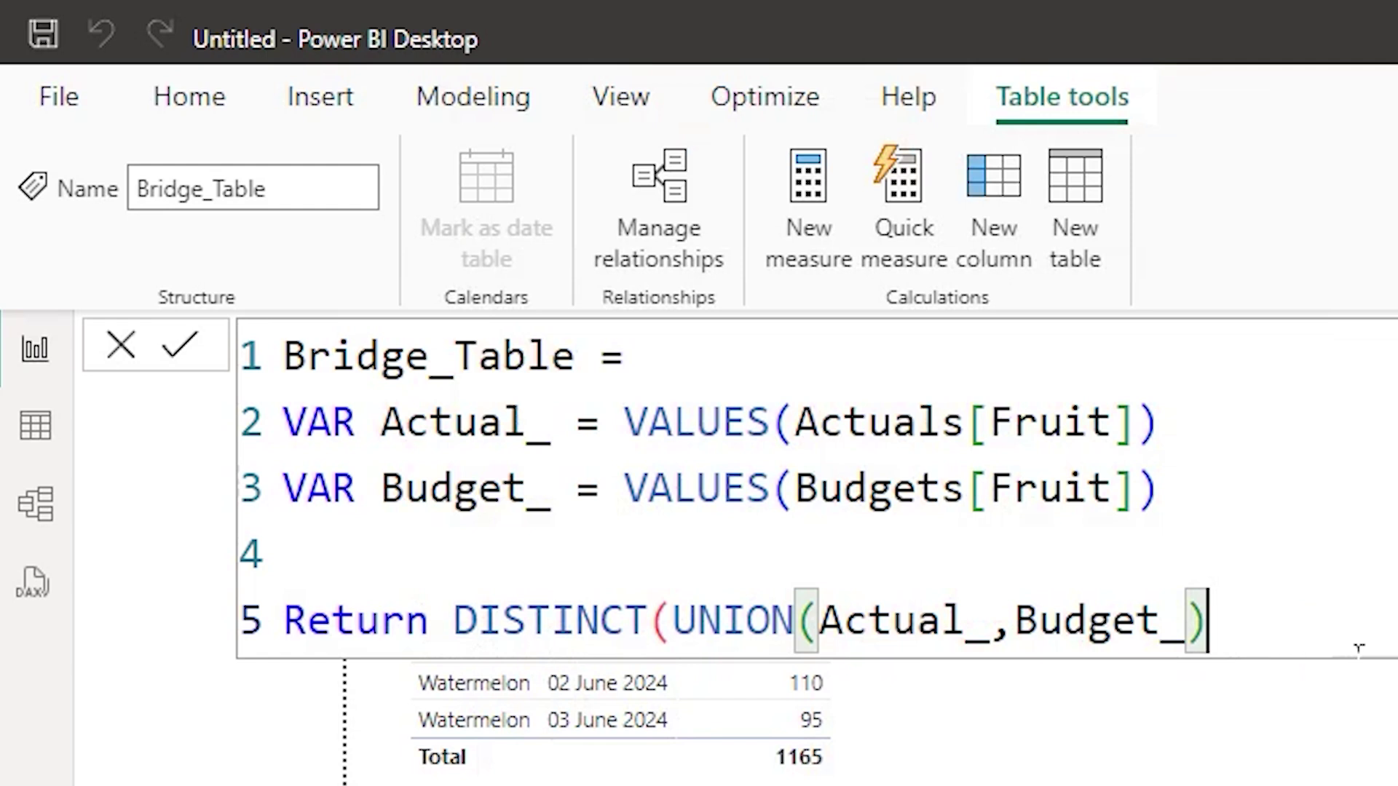
type(")")
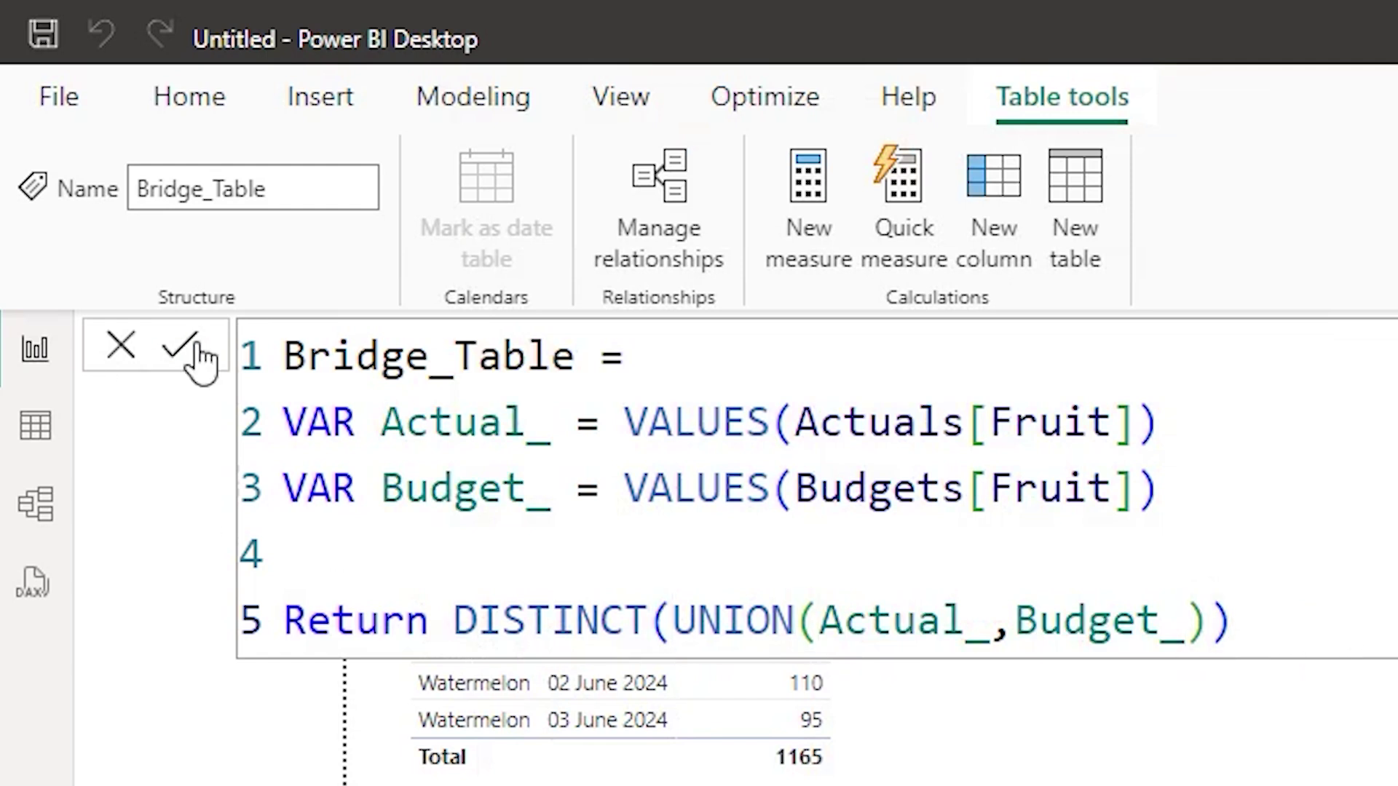
left_click(37, 428)
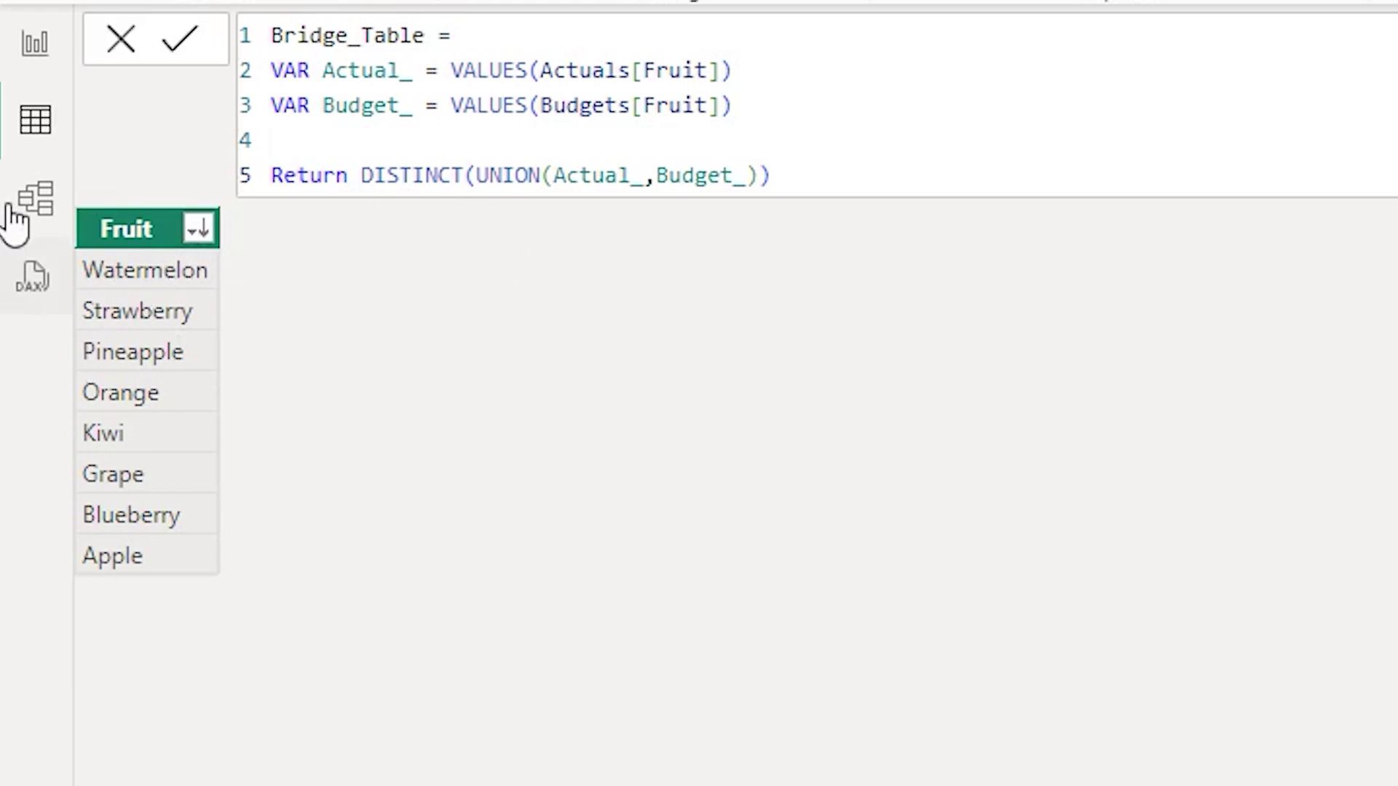
In the model diagram, place Bridge_Table below and between Budgets and Actuals, and spread those two tables farther apart
left_click(45, 201)
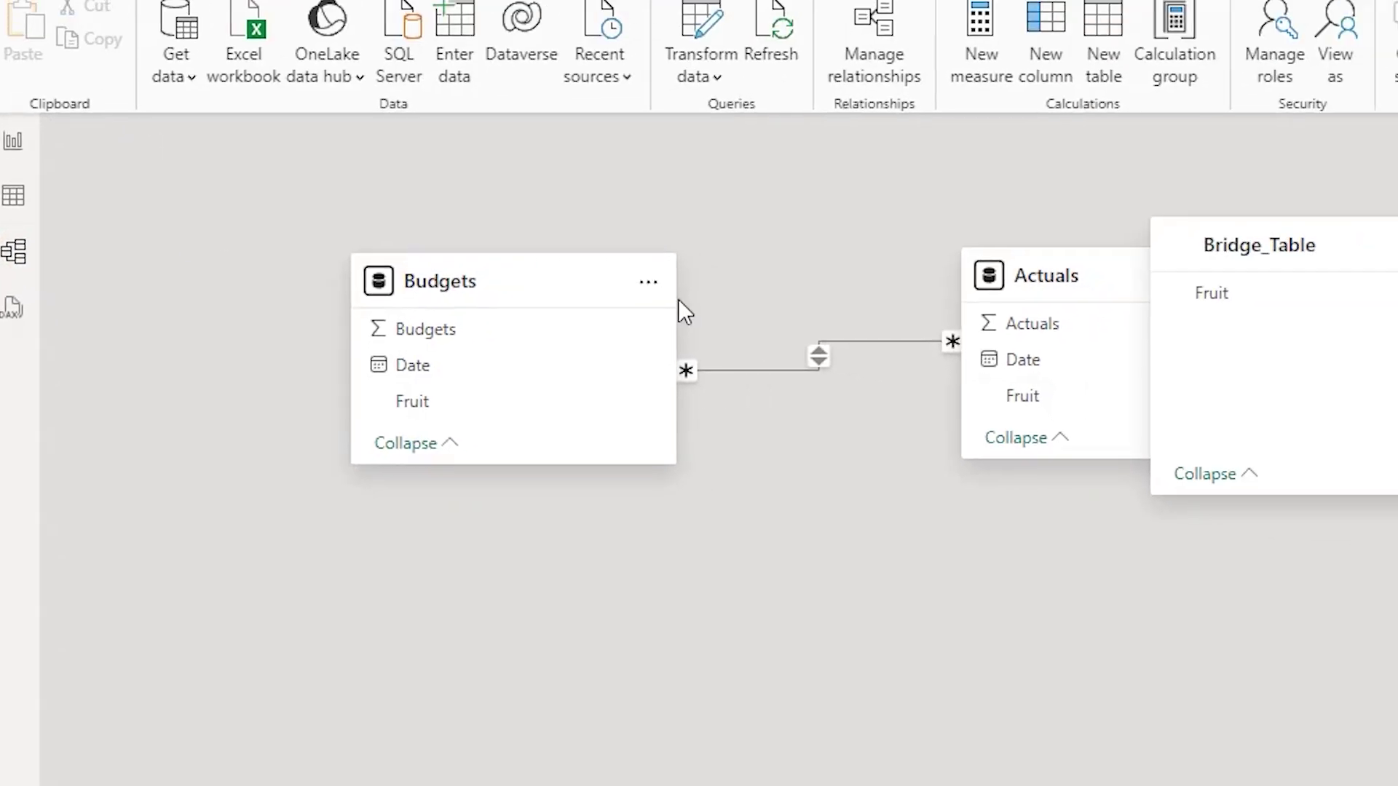
left_click_drag(983, 279, 588, 567)
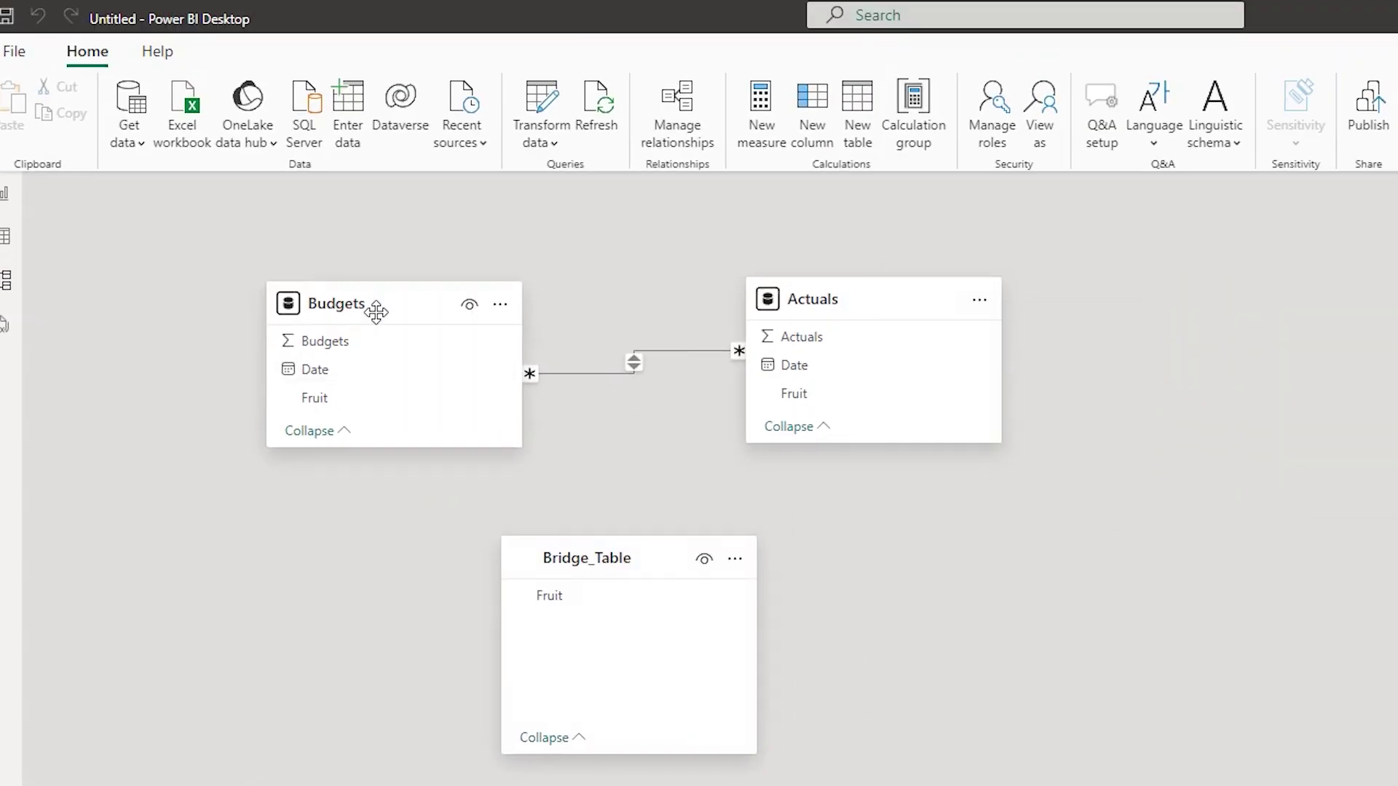
left_click_drag(375, 308, 279, 280)
left_click_drag(807, 319, 1039, 304)
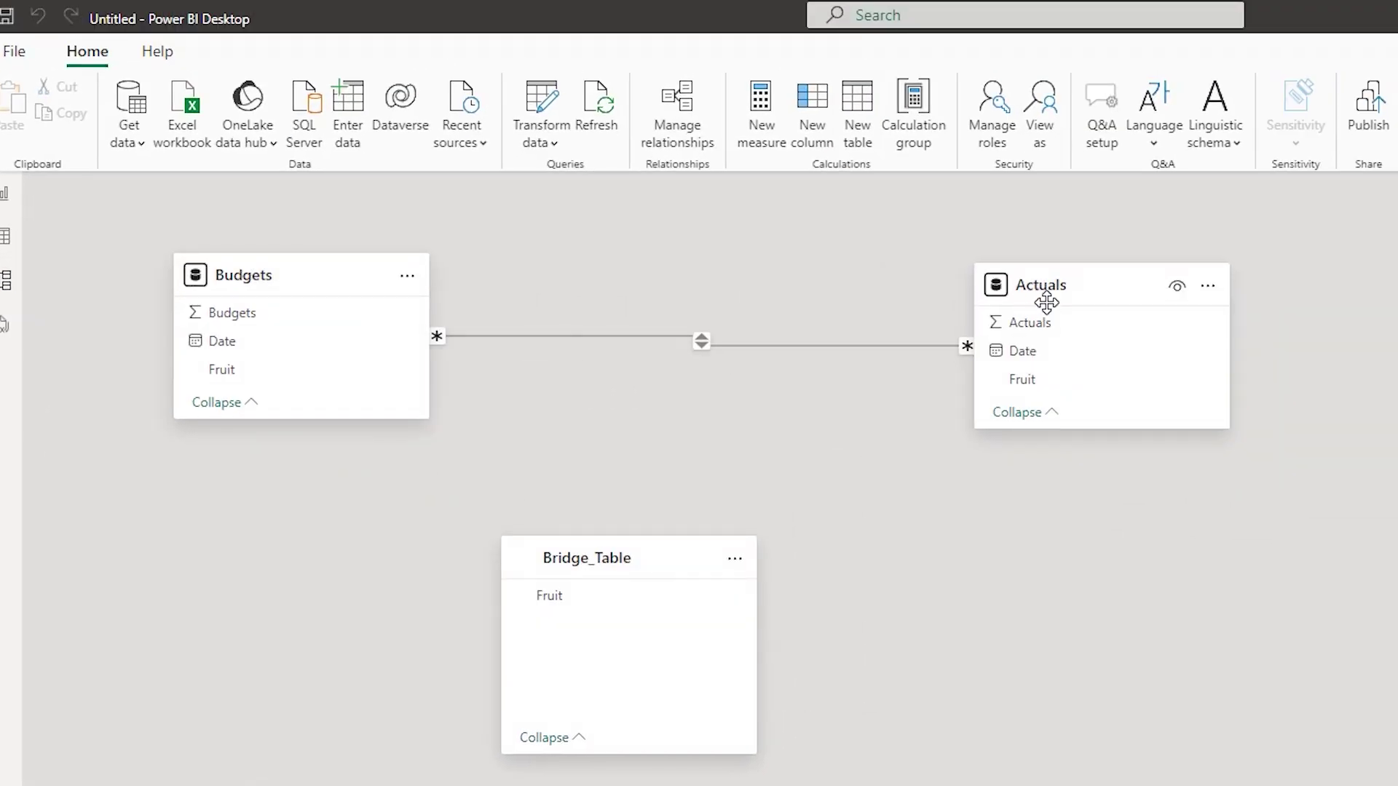
Delete the many-to-many relationship between Budgets and Actuals
right_click(797, 346)
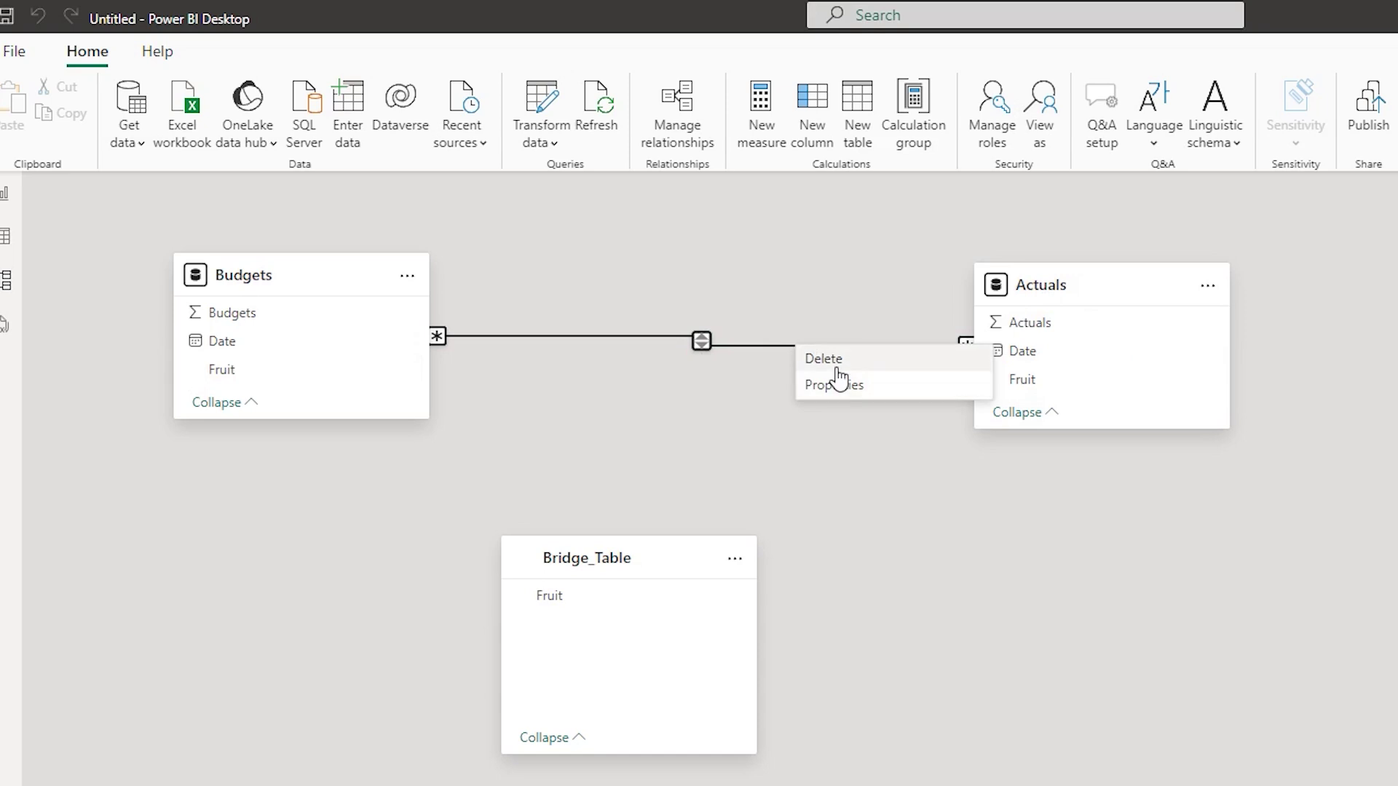
left_click(830, 362)
left_click(1152, 618)
Relate Bridge_Table's Fruit to Fruit in Budgets and in Actuals, each as an active one-to-many relationship with single cross-filter direction
left_click(582, 596)
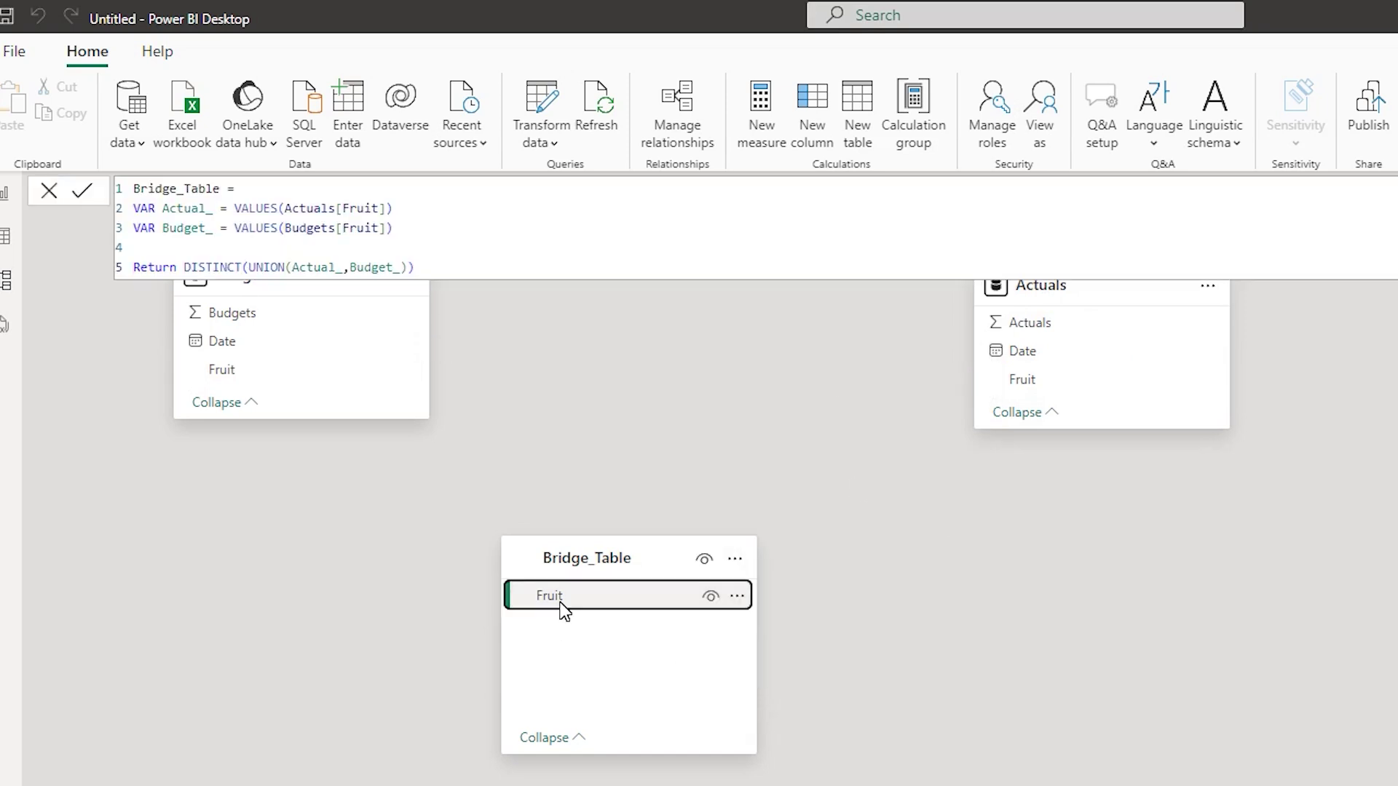
left_click_drag(556, 601, 280, 379)
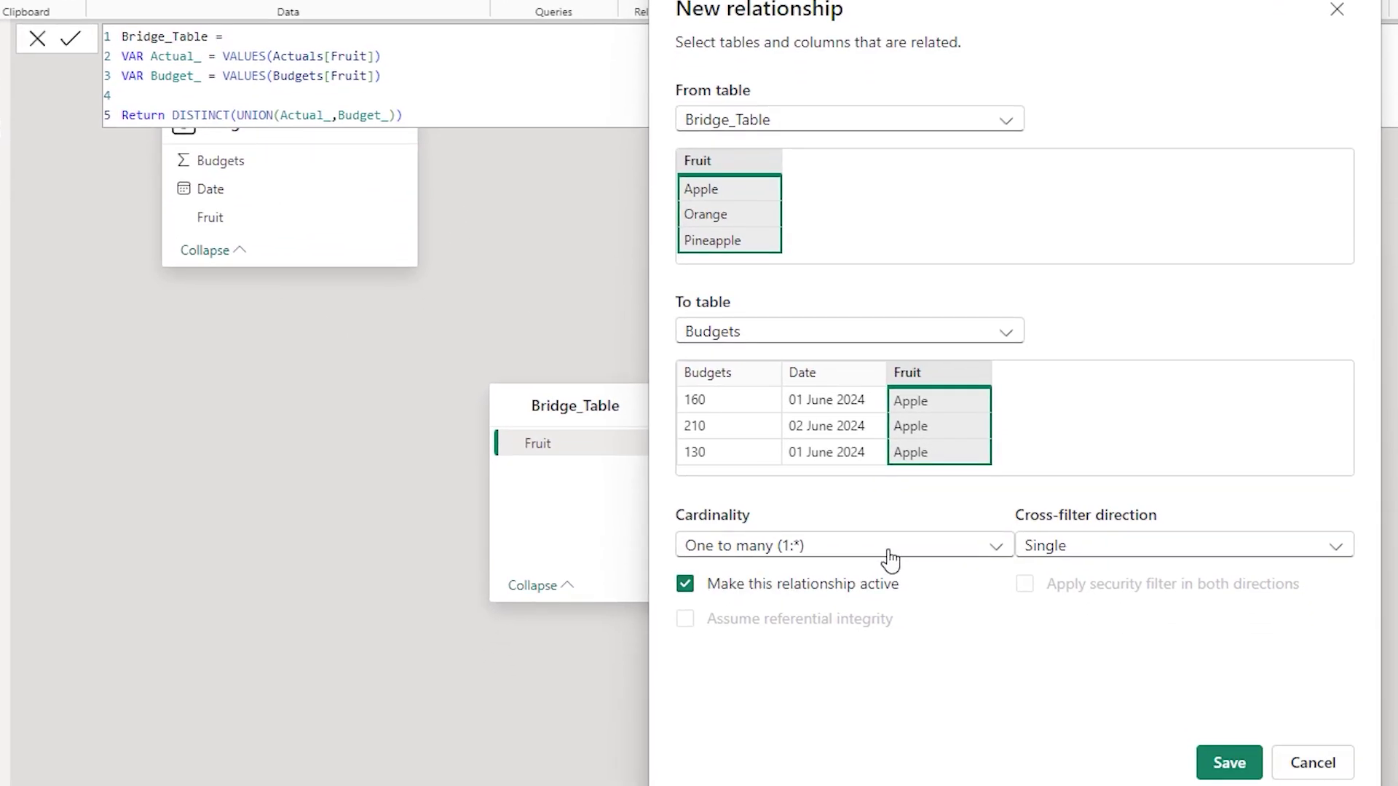
left_click(1229, 763)
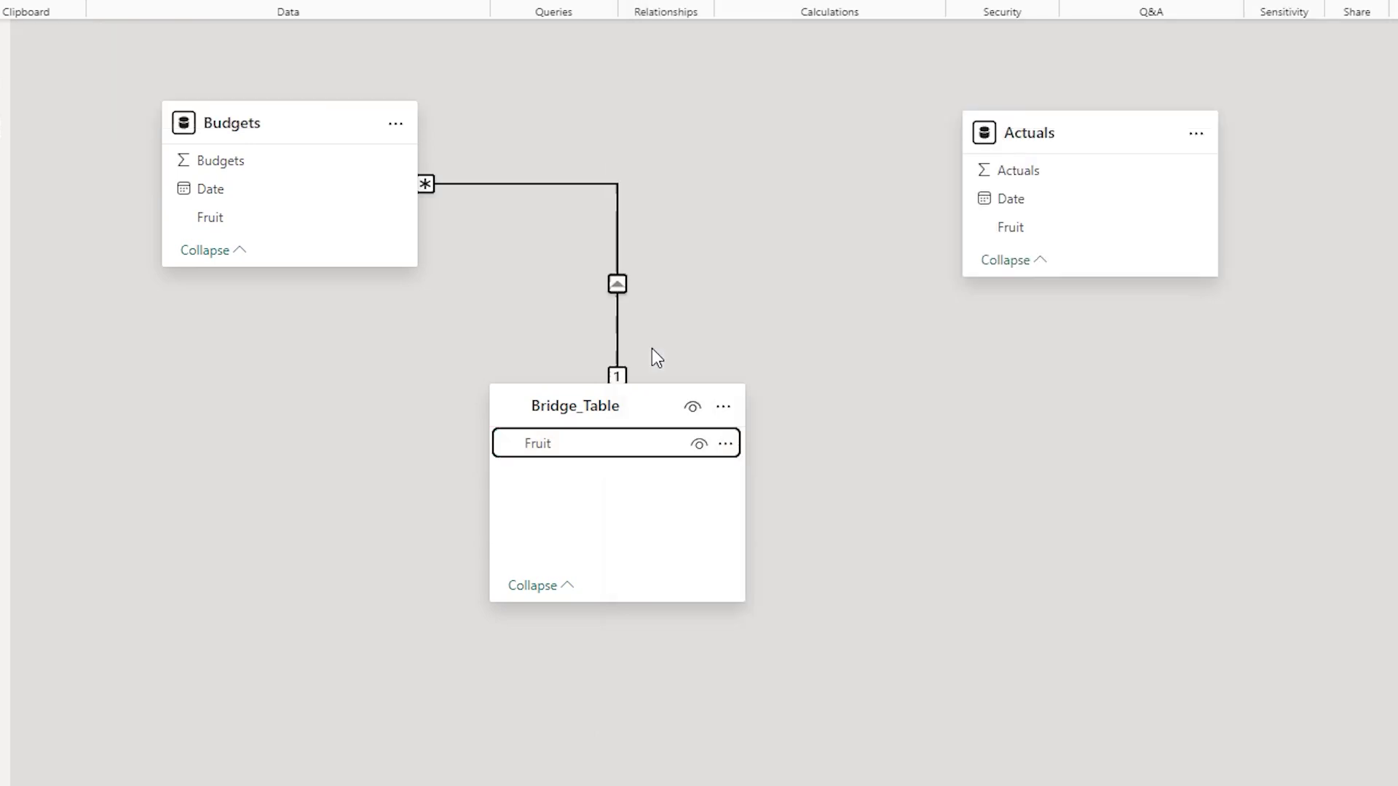
left_click_drag(601, 459, 1022, 228)
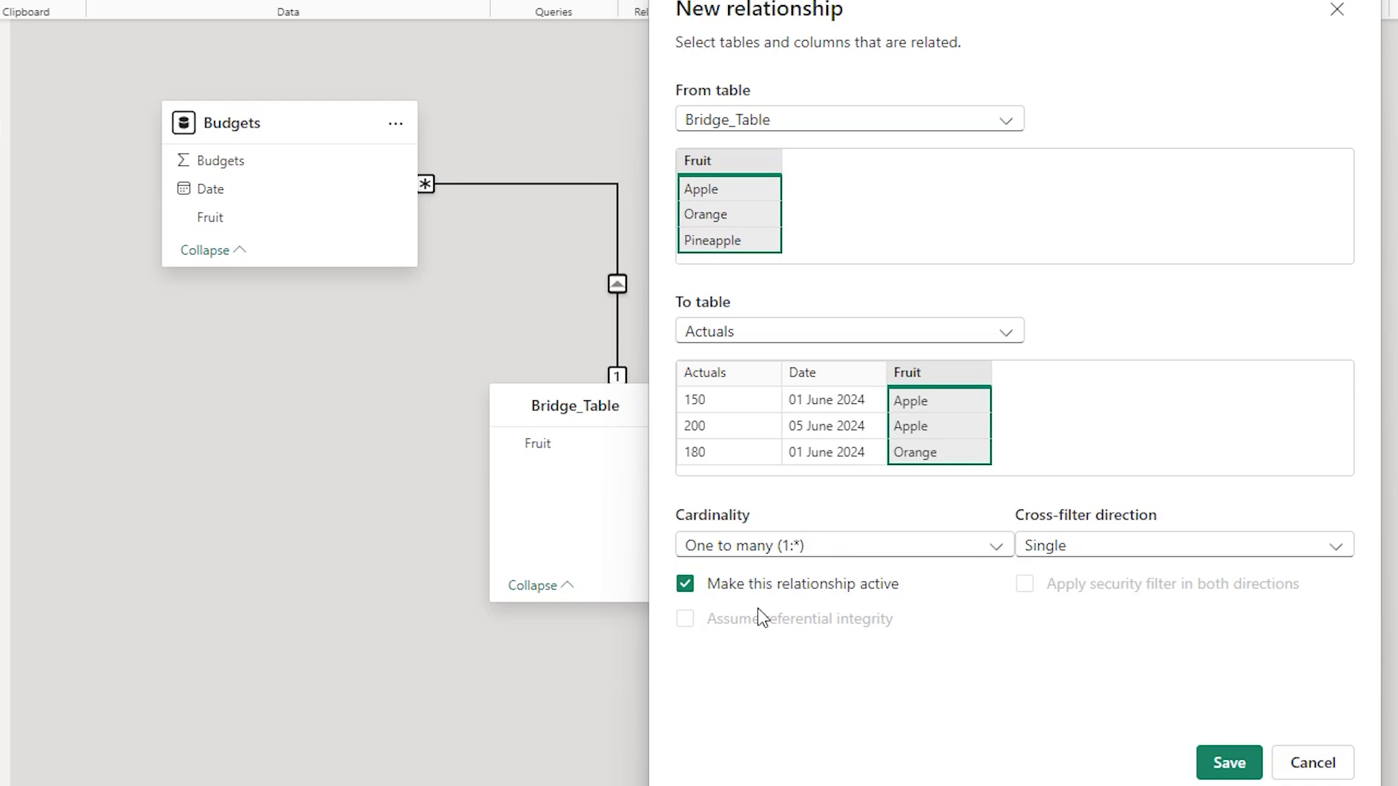
left_click(1230, 765)
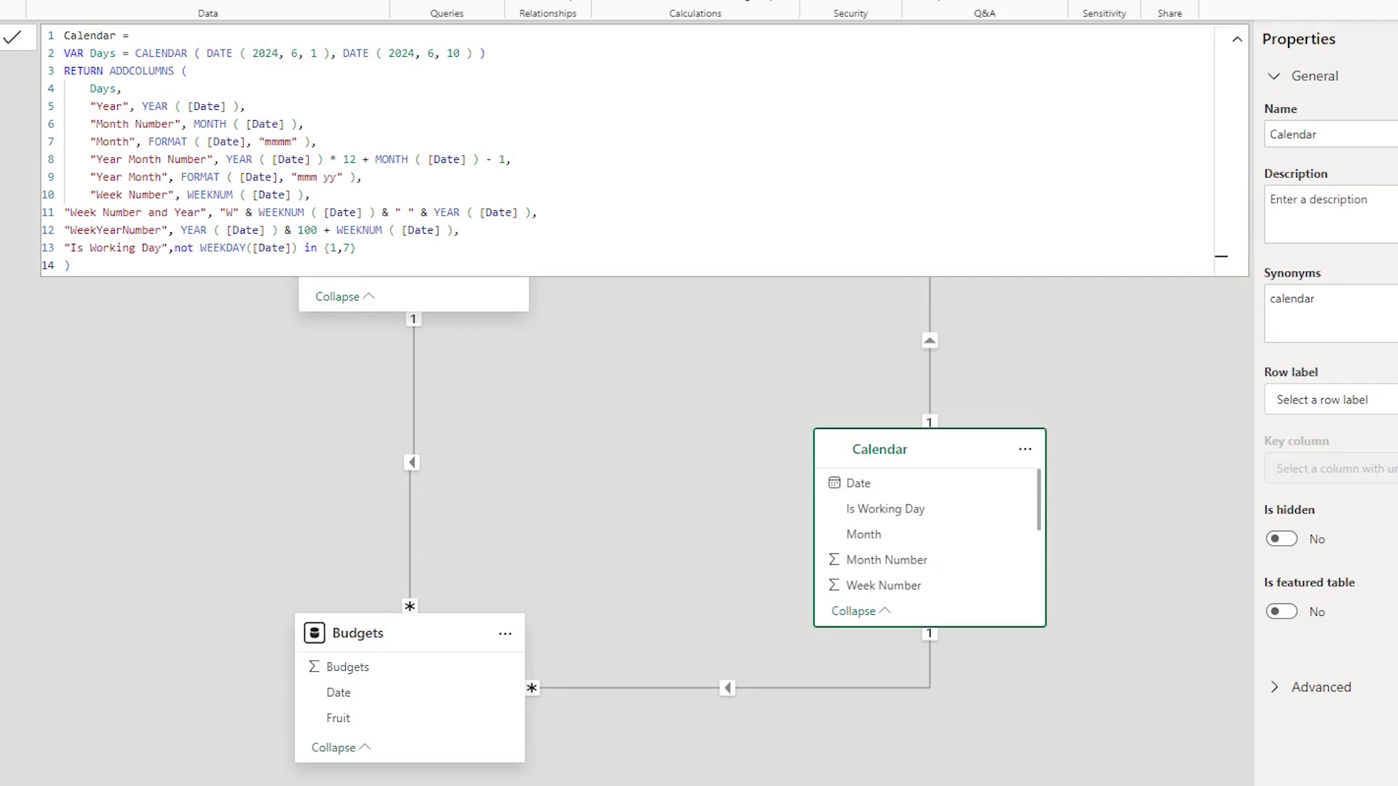
Return to the report page and place a copy of the Actuals and Budgets Combined table below the Budget Table
key("Escape")
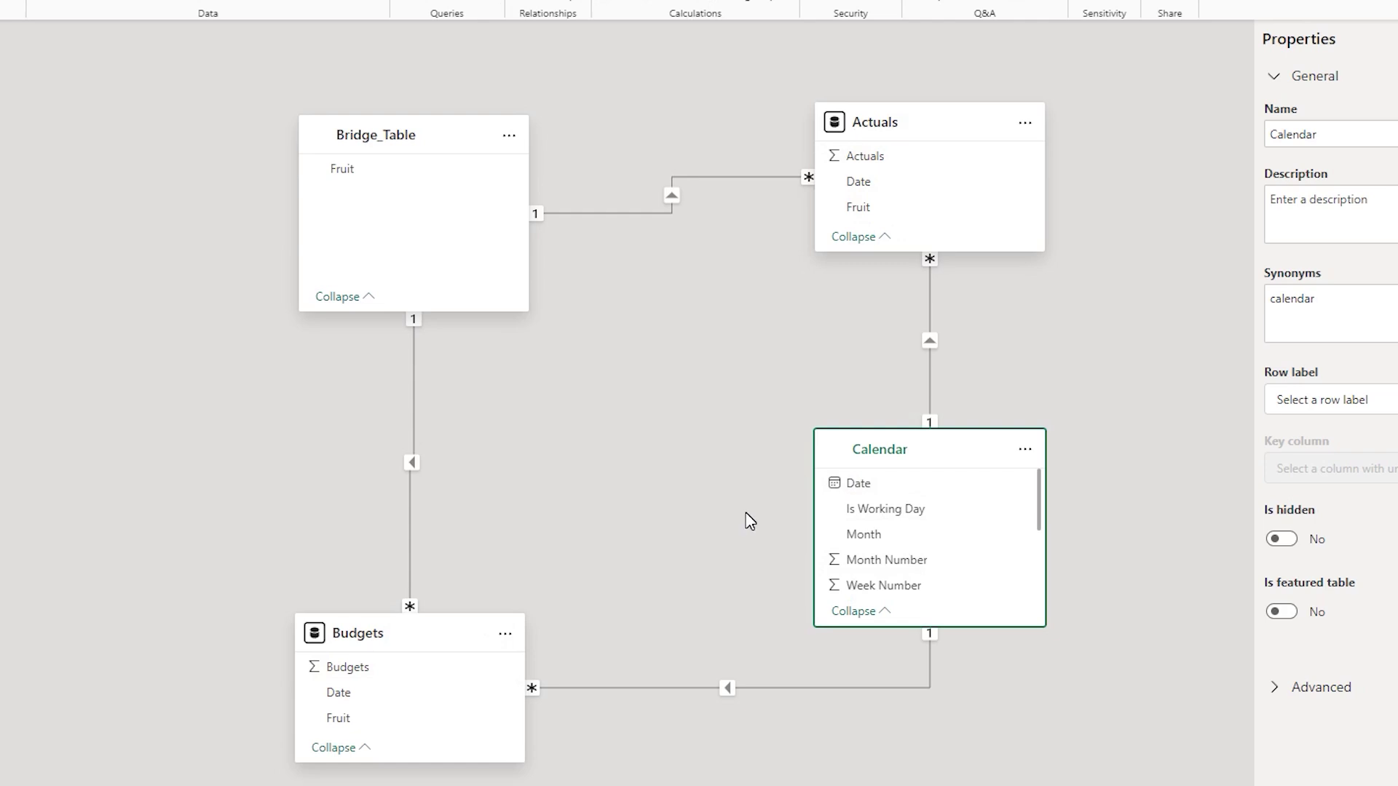
left_click(2, 43)
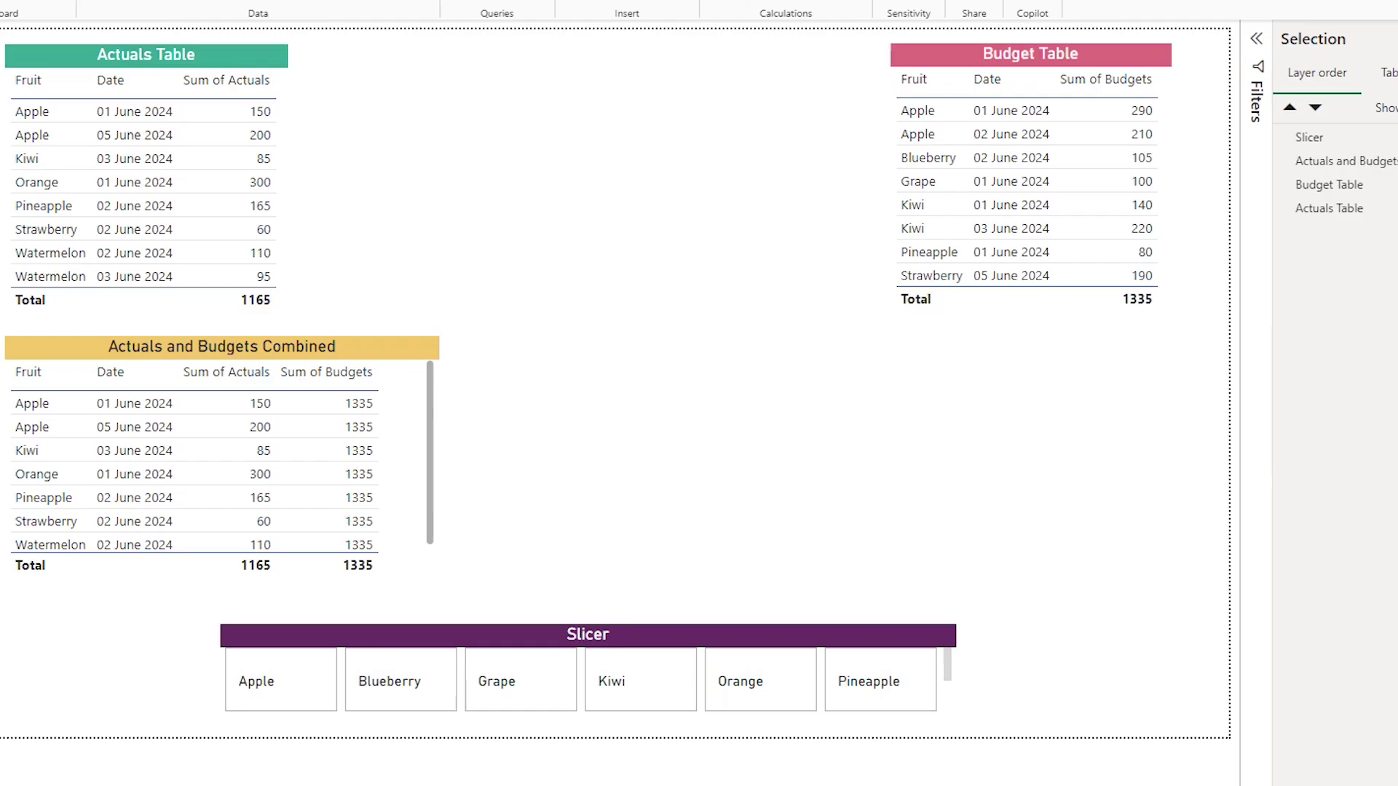
left_click(222, 346)
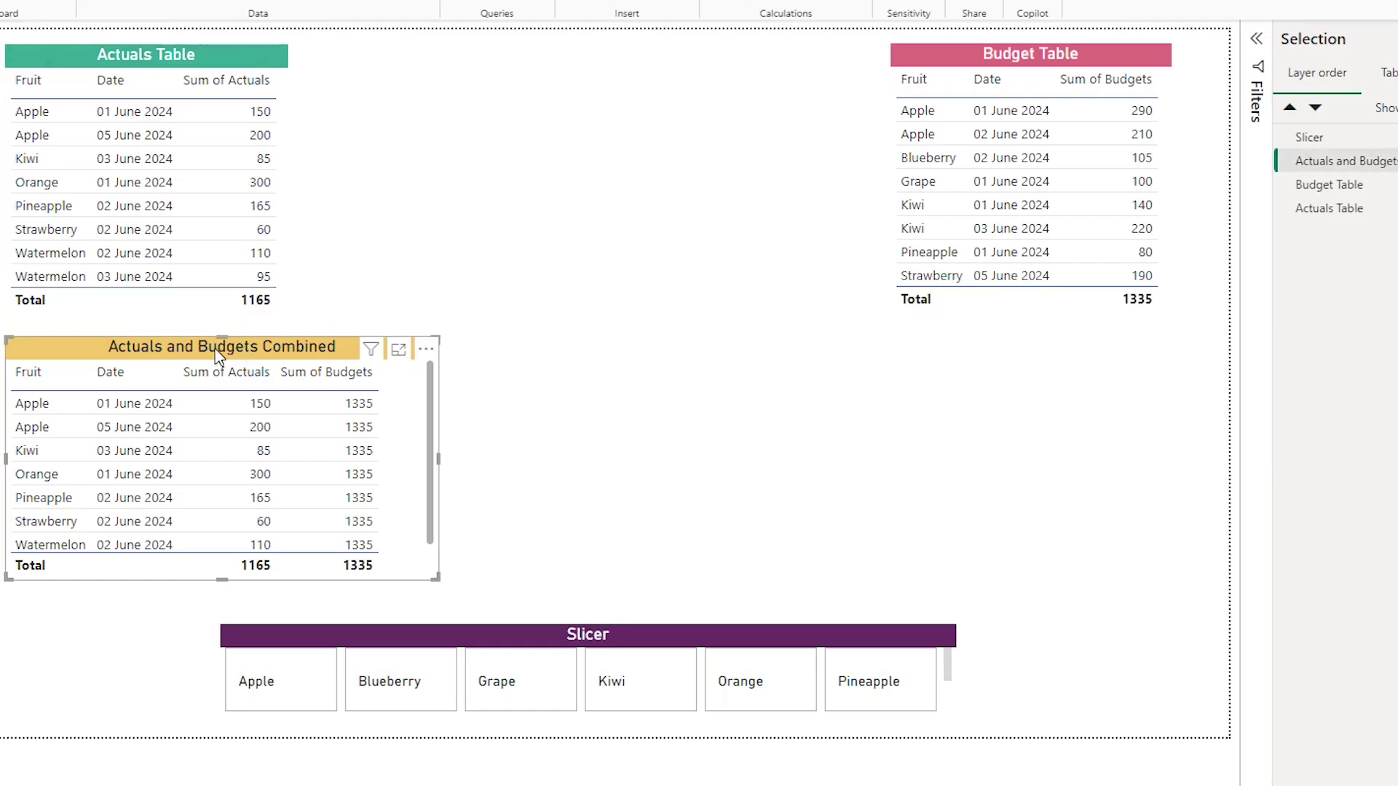
key("ctrl+v")
left_click_drag(176, 356, 854, 351)
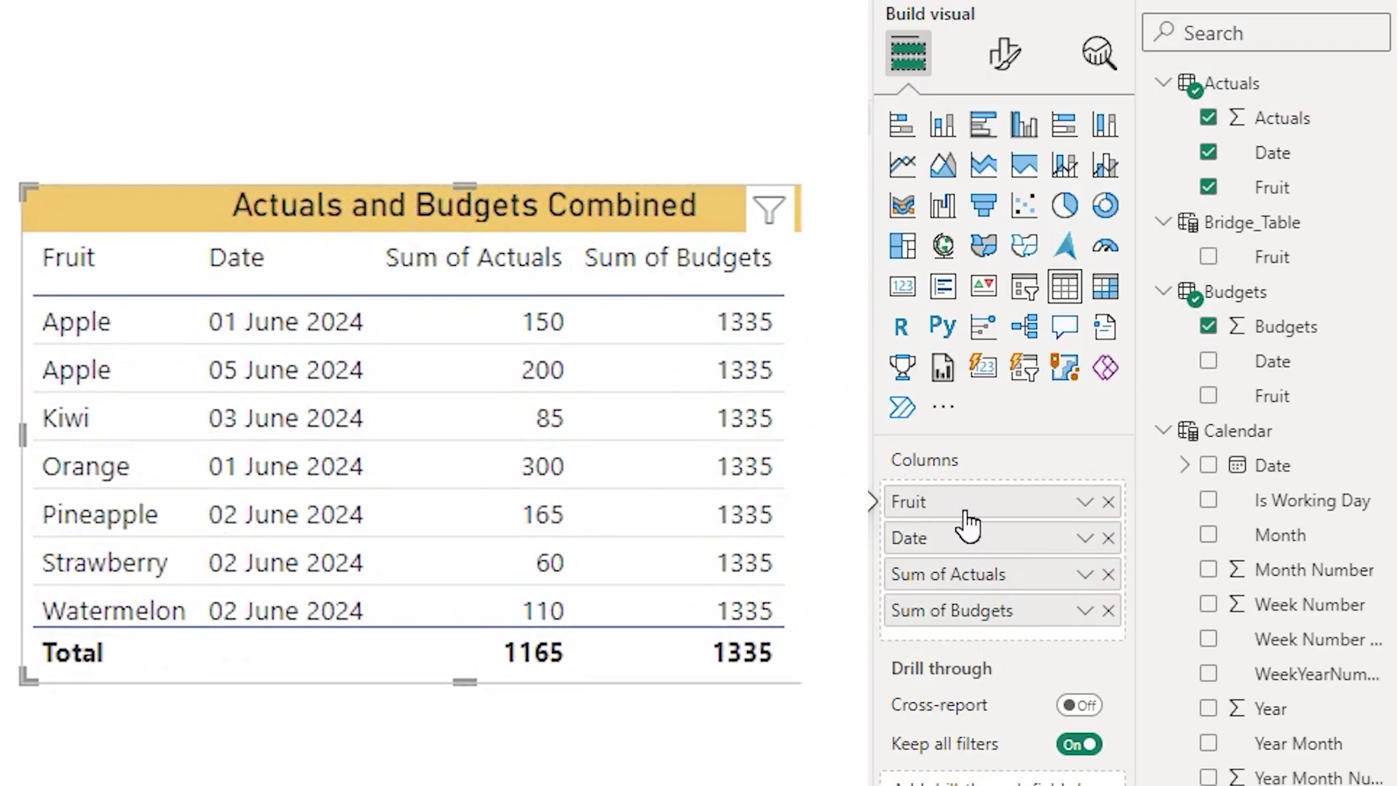
In the copied table, replace the Fruit column with Bridge_Table's Fruit and Date with Calendar's Date, shown as plain Date instead of hierarchy
left_click(1108, 502)
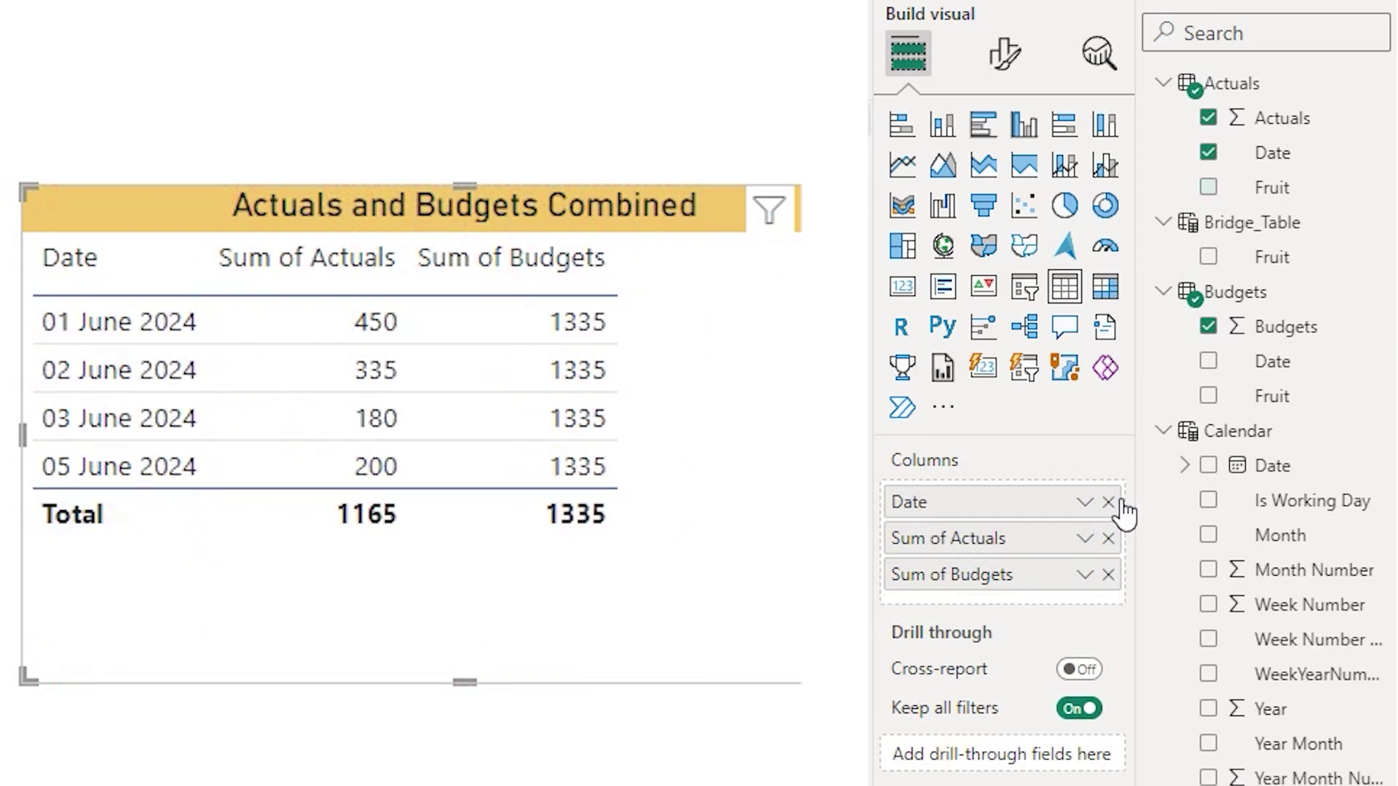
left_click_drag(1273, 261, 1013, 502)
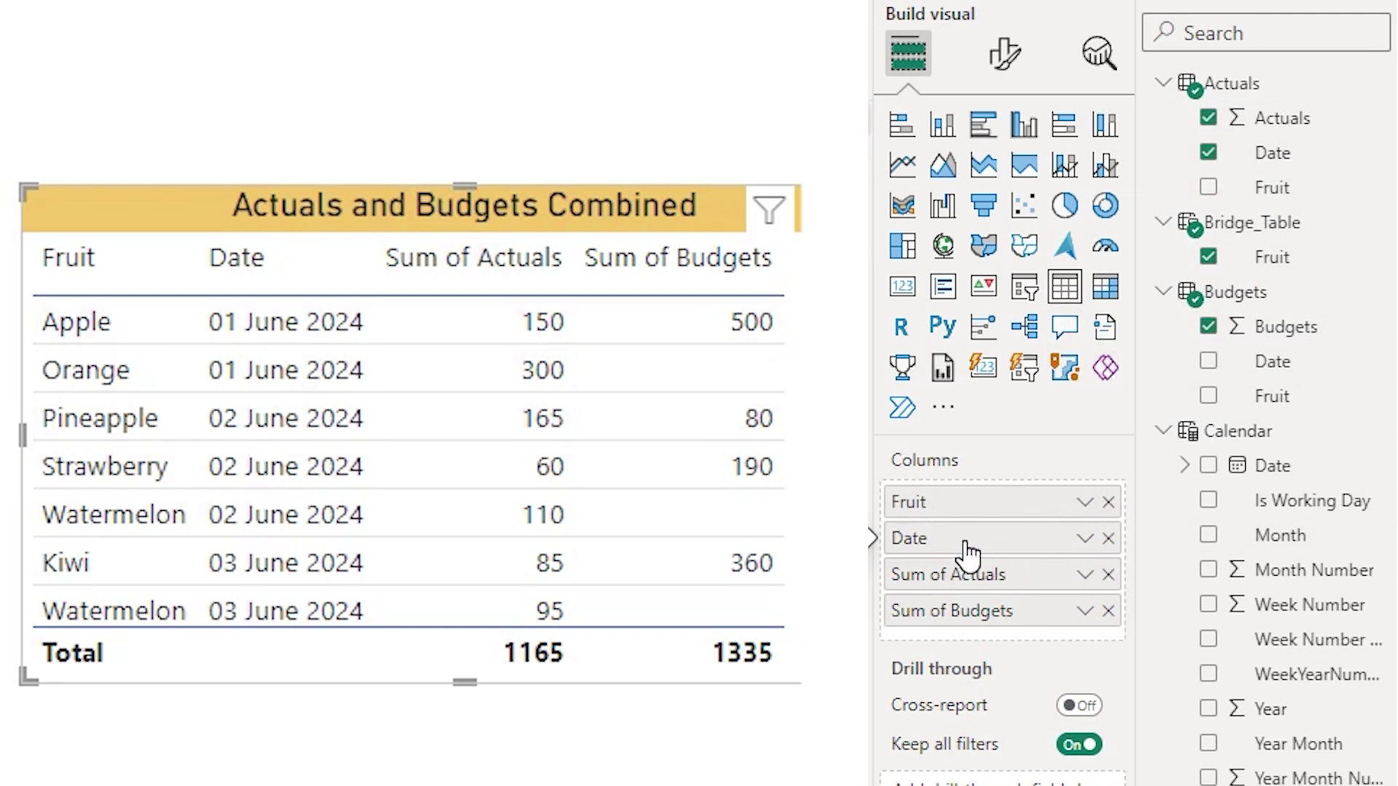
left_click(1108, 538)
left_click_drag(1332, 466, 996, 528)
right_click(998, 536)
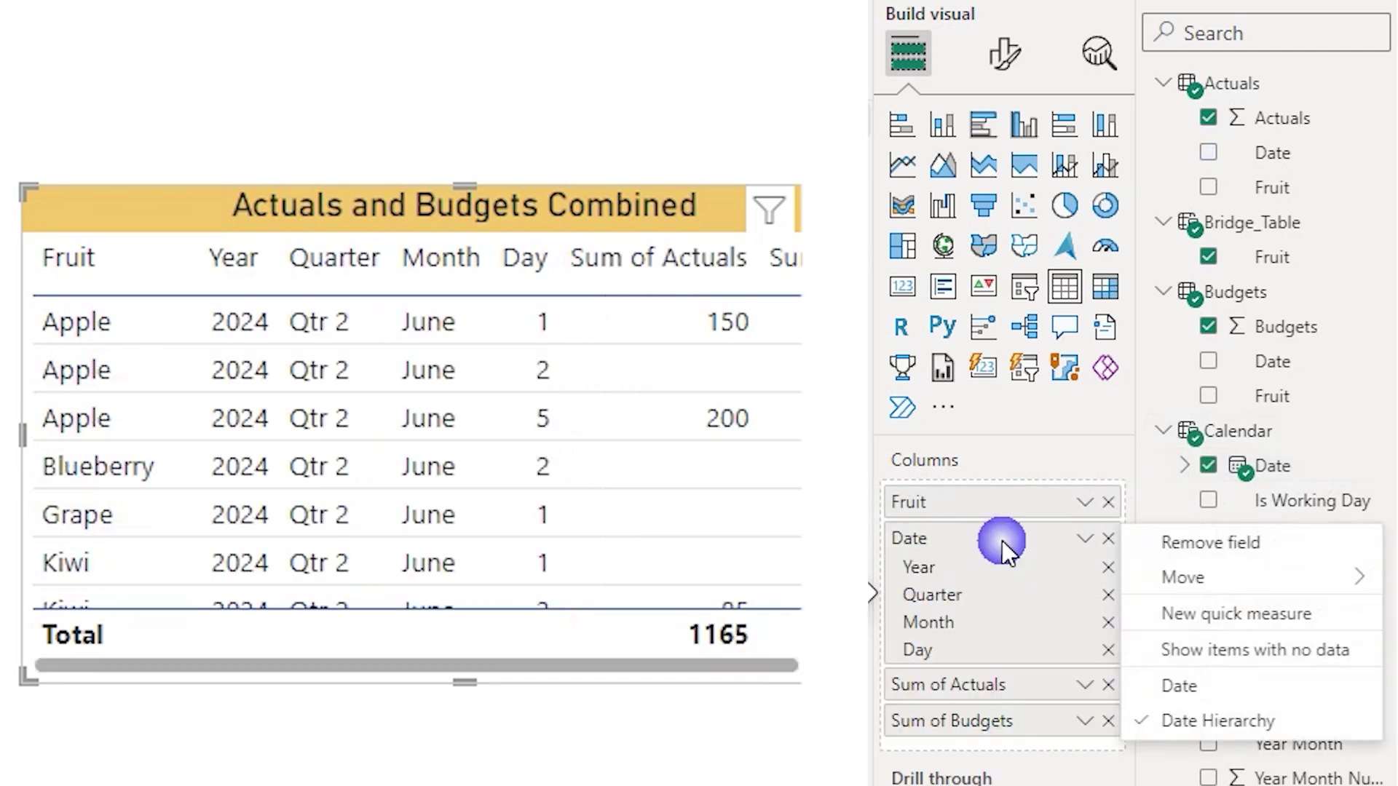
left_click(1201, 690)
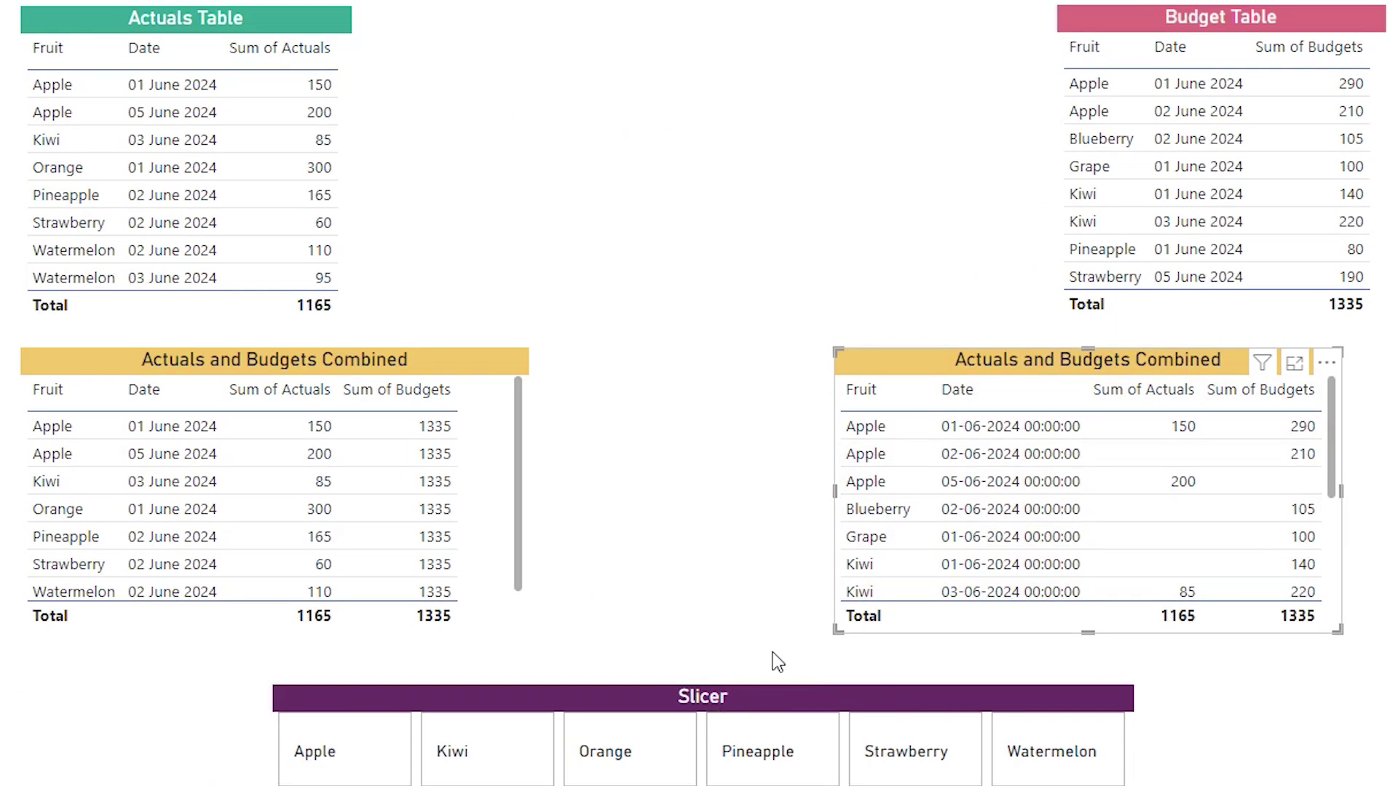
Replace the slicer's Actuals Fruit field with Fruit from Bridge_Table
left_click(364, 769)
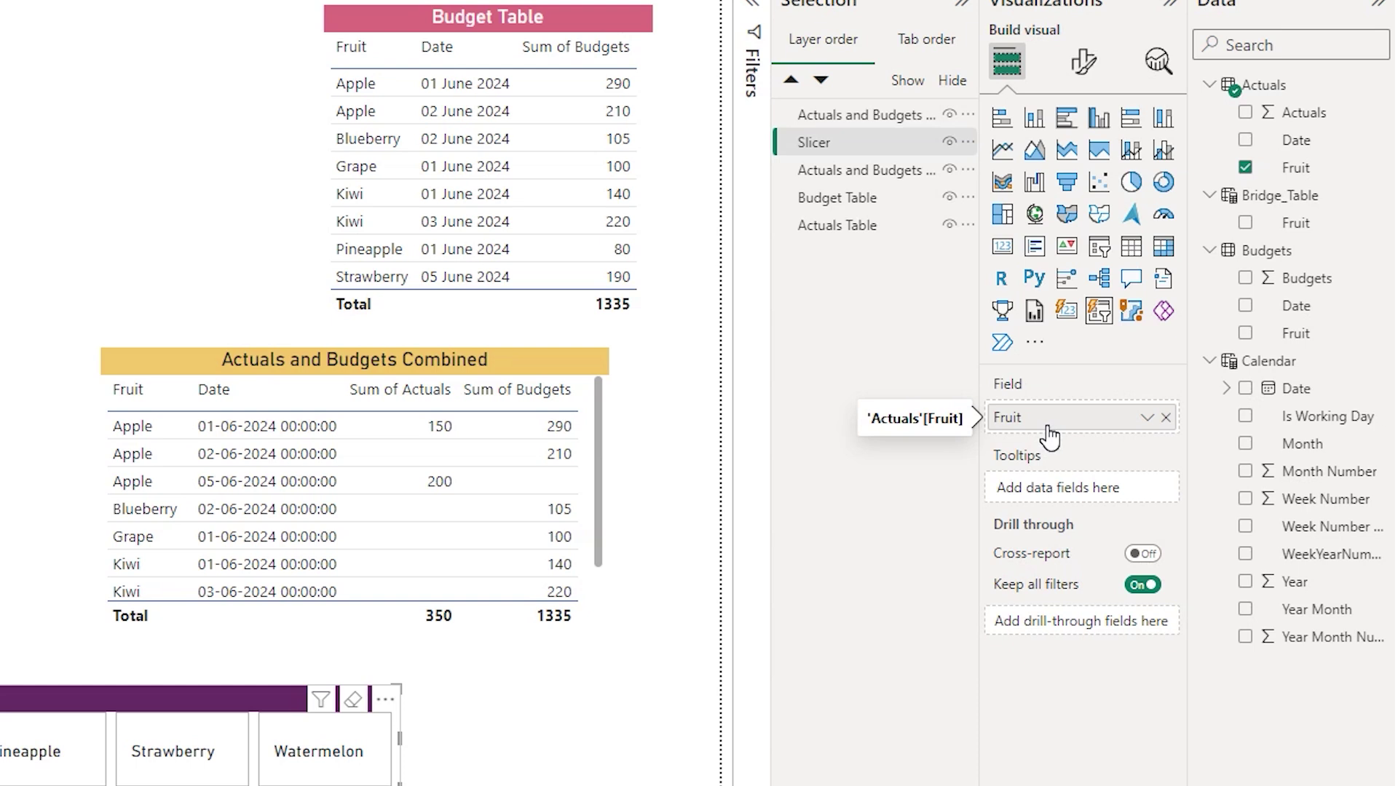
left_click(1166, 417)
left_click_drag(1304, 225, 1077, 419)
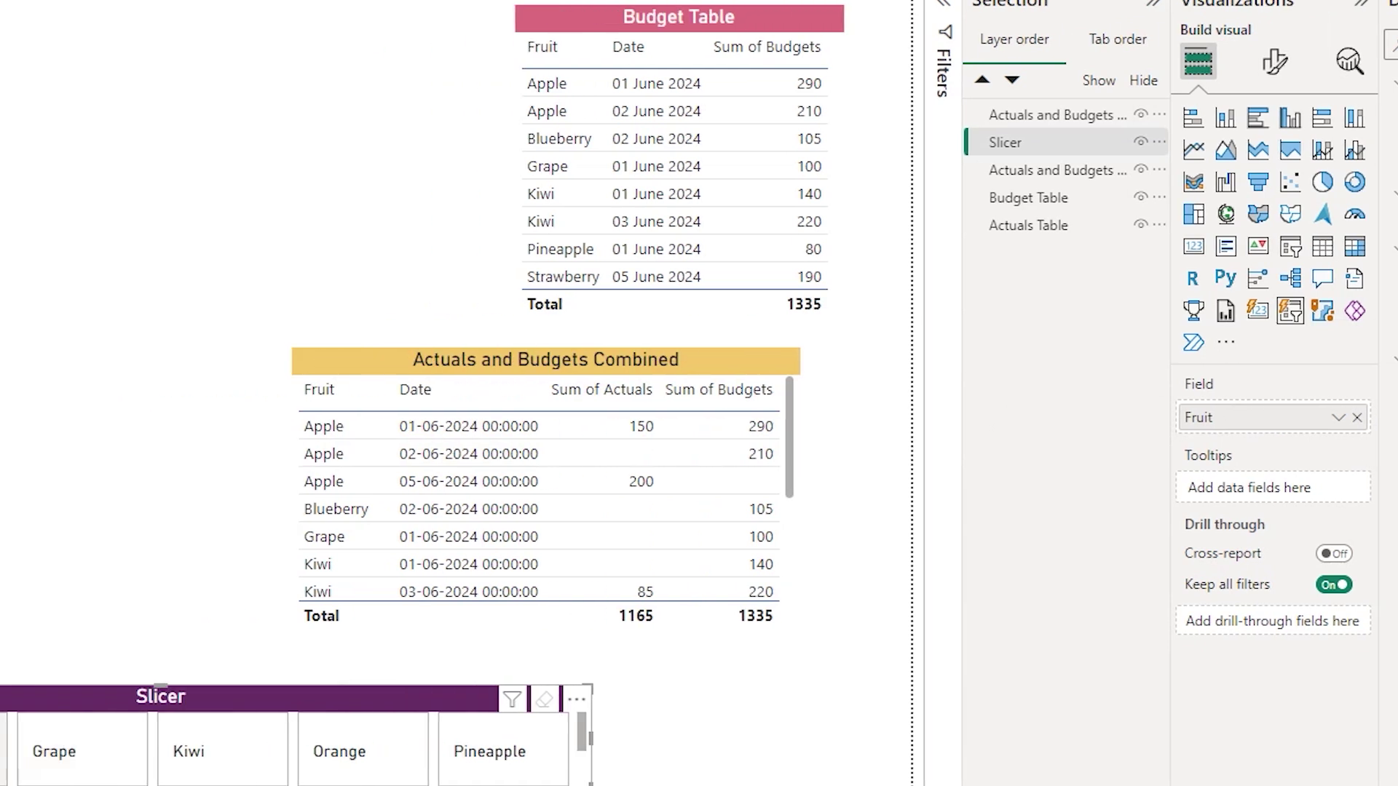
Test the slicer with Apple, clear the selection, and examine the fruit rows in the copied Actuals and Budgets Combined table
left_click(337, 774)
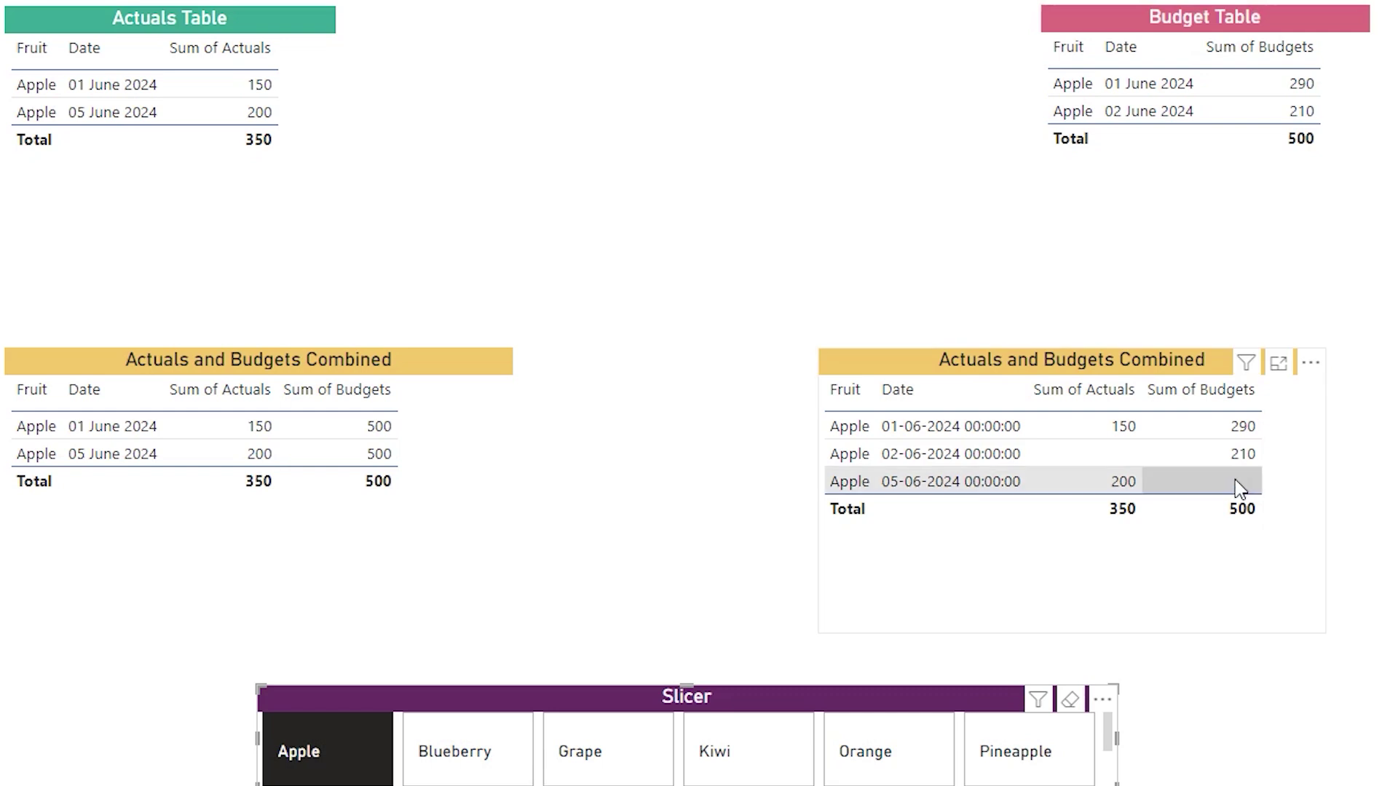
left_click(1313, 472)
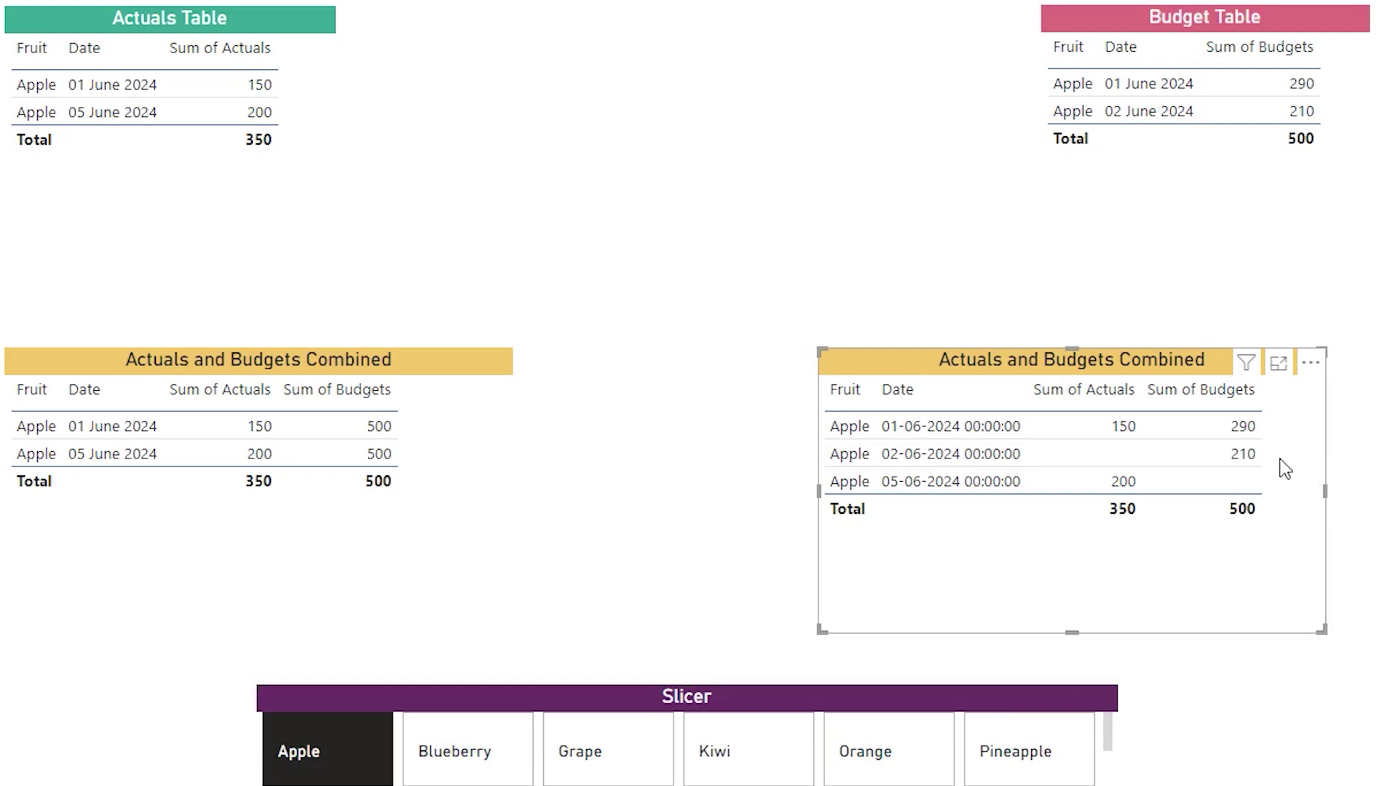
left_click(324, 743)
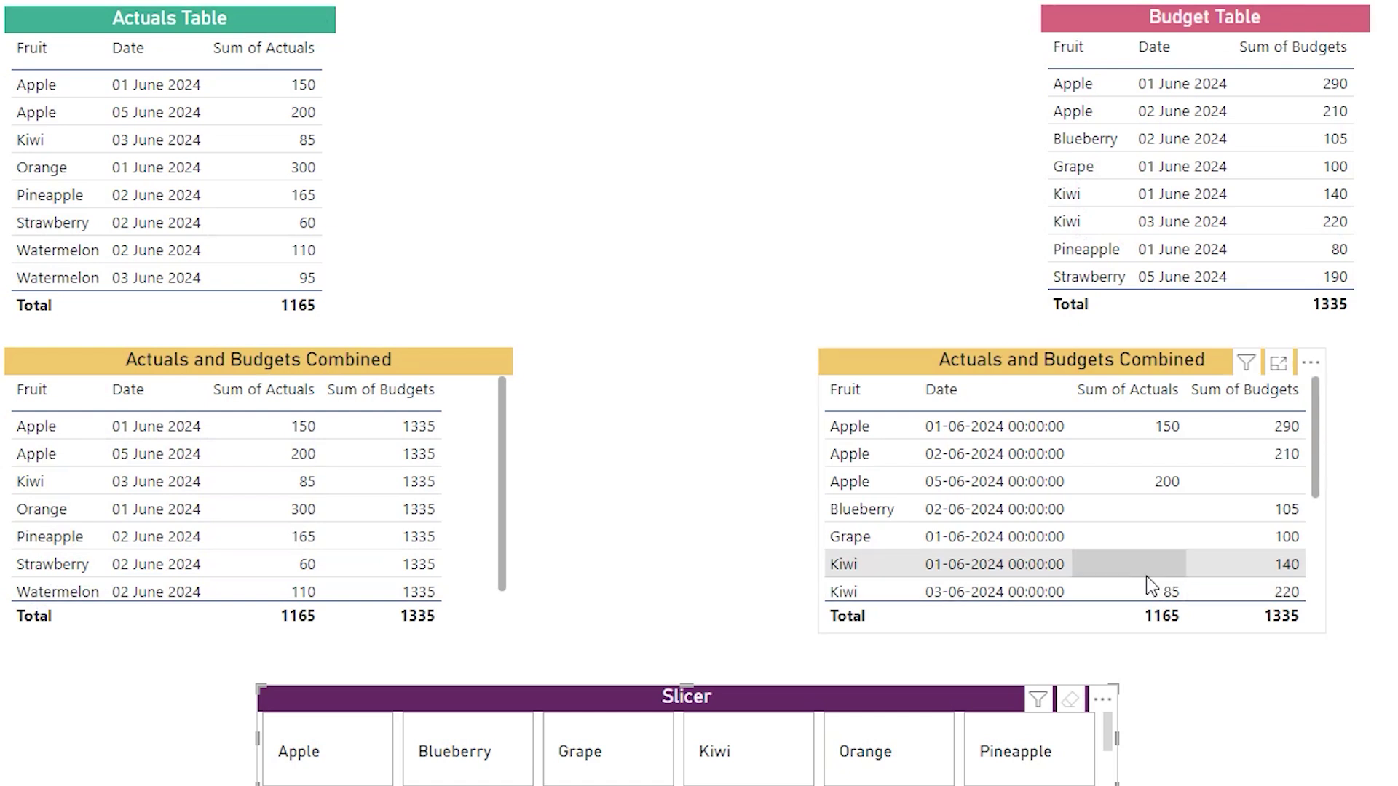
left_click_drag(1315, 433, 1314, 516)
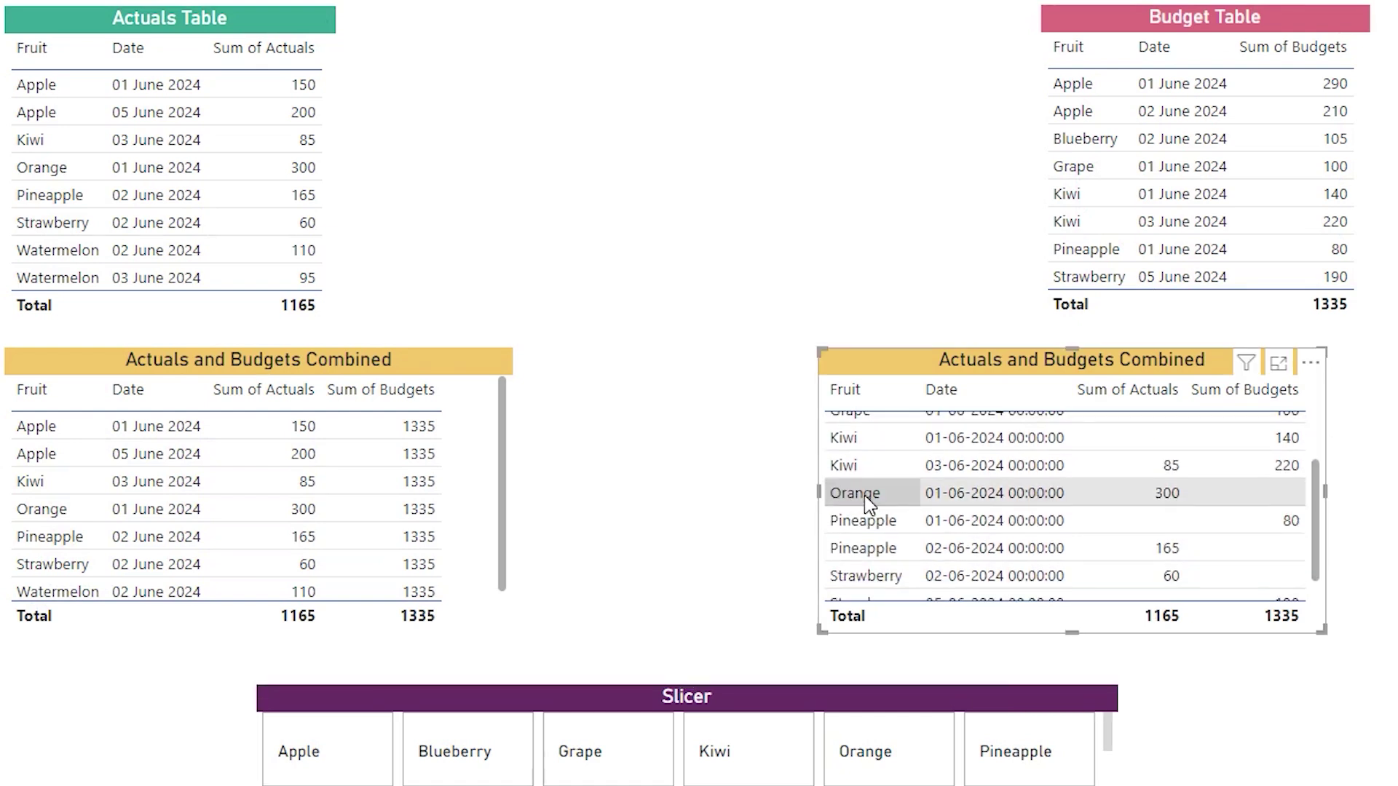
left_click_drag(1318, 530, 1319, 528)
scroll(1030, 537, "up", 3)
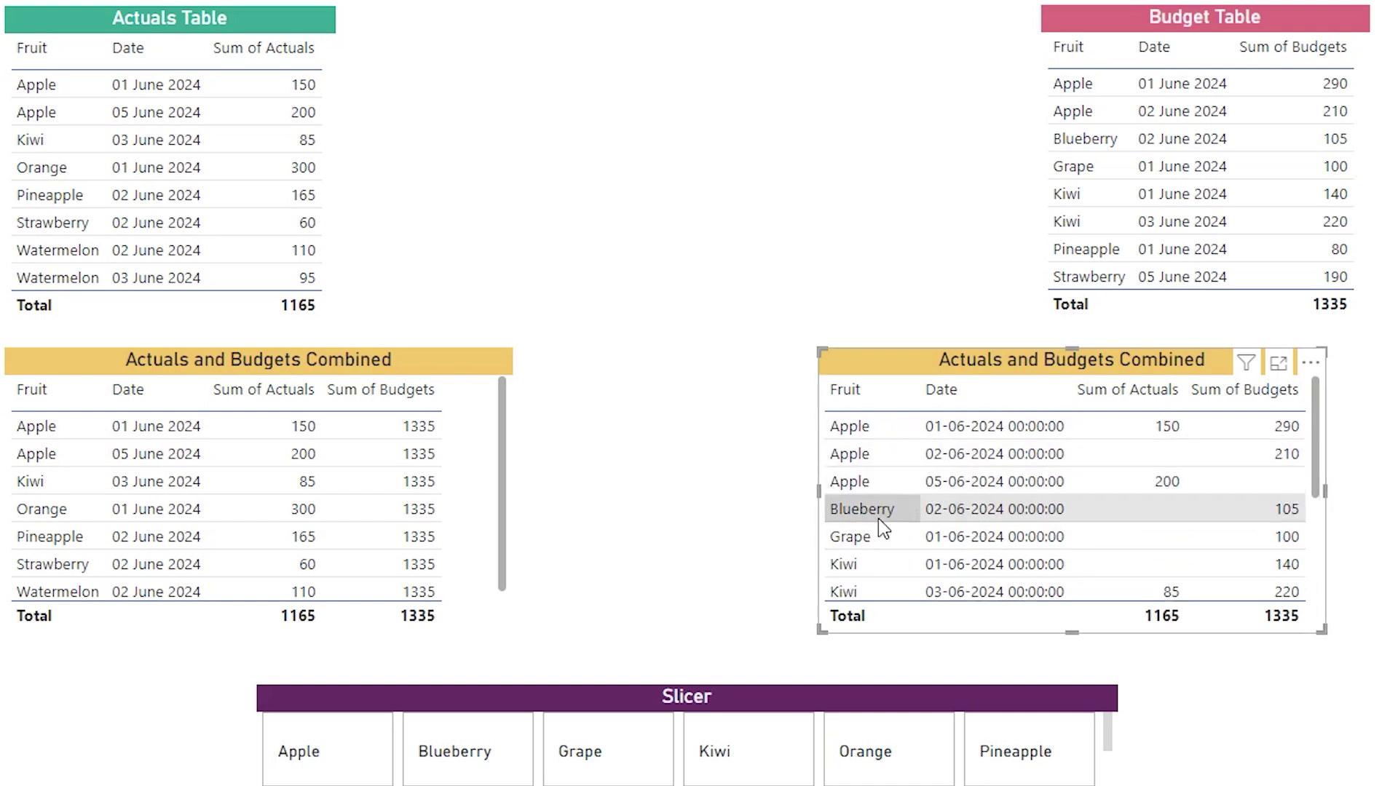